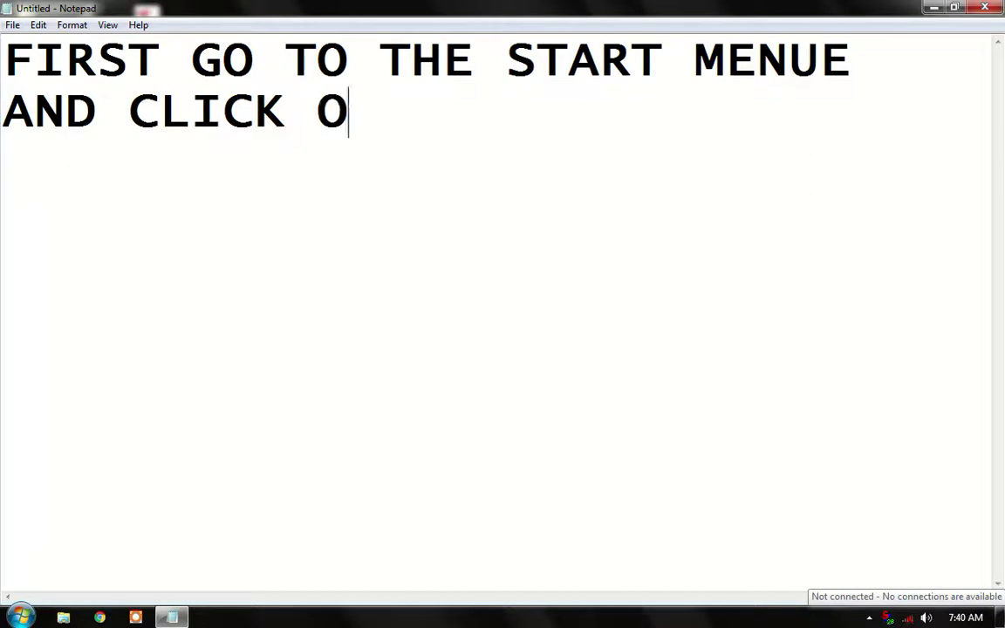
- Finish the note's second line as "AND CLICK ON COUNTROLPANEL" and select all of the note's text
type("OUN")
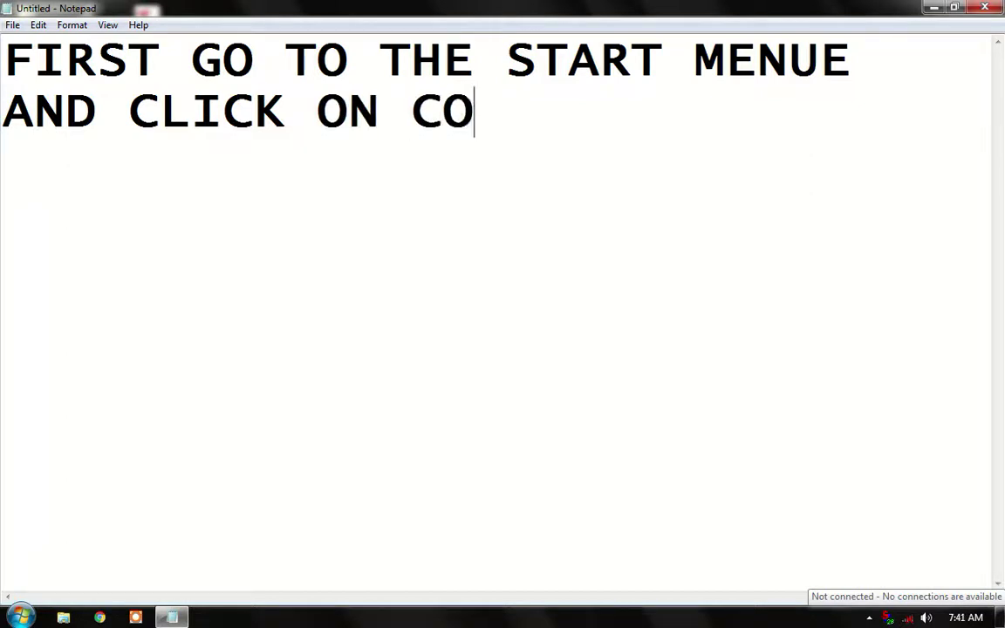
type("T")
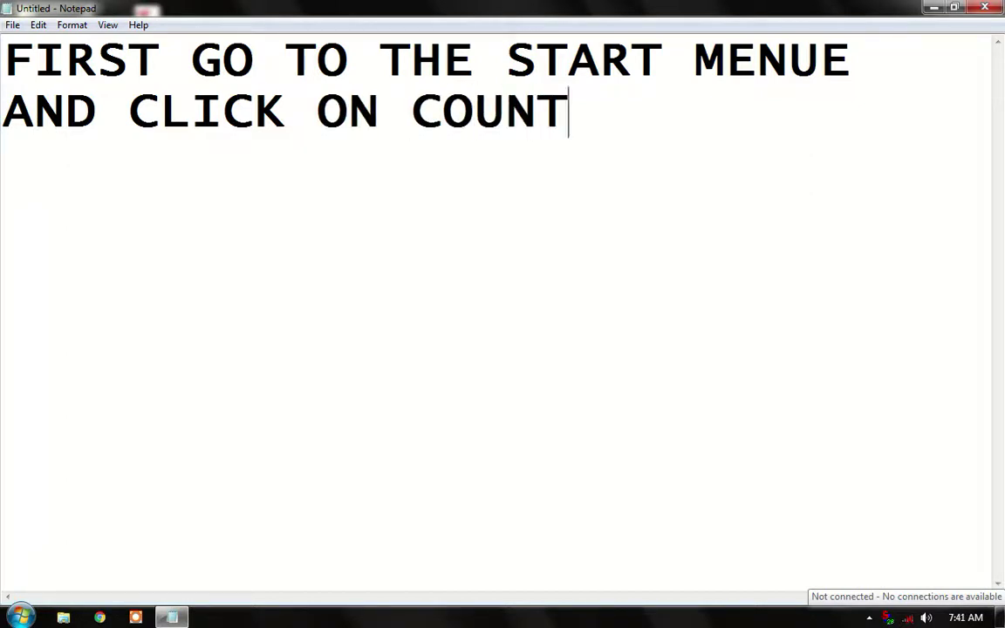
type("ROL")
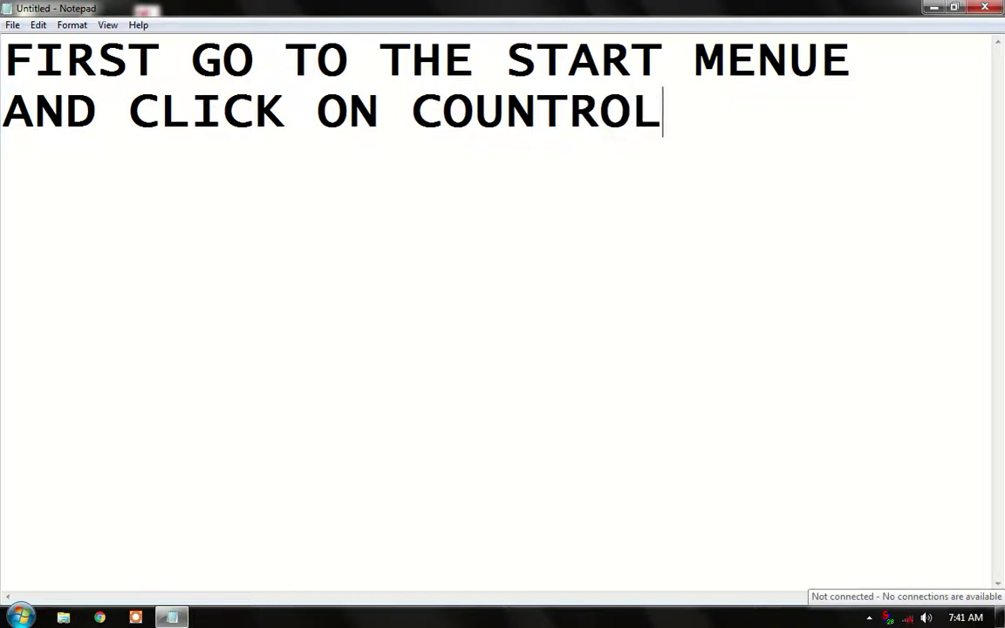
type("PAN")
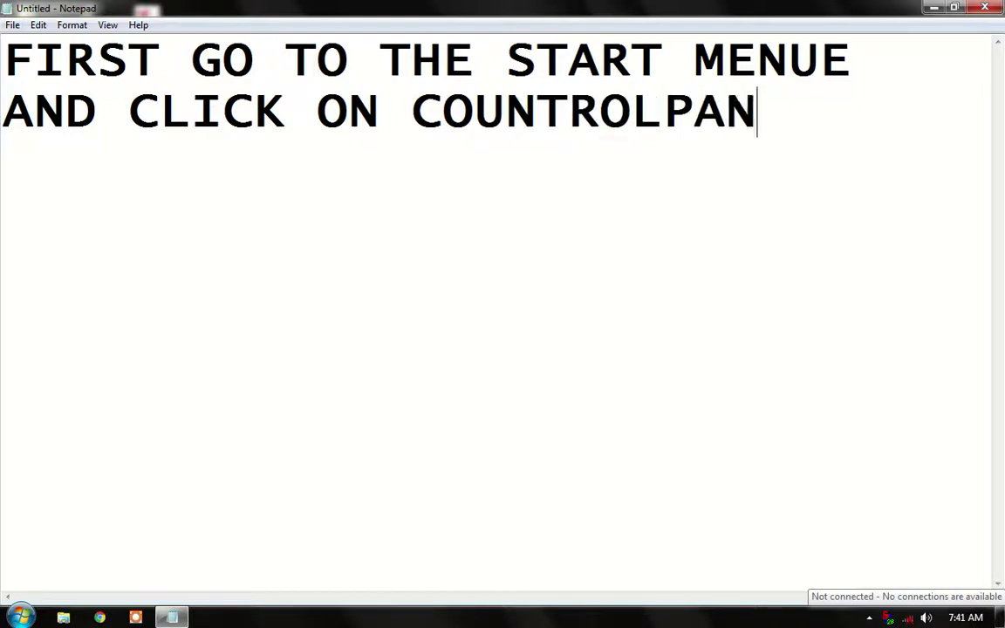
type("EL")
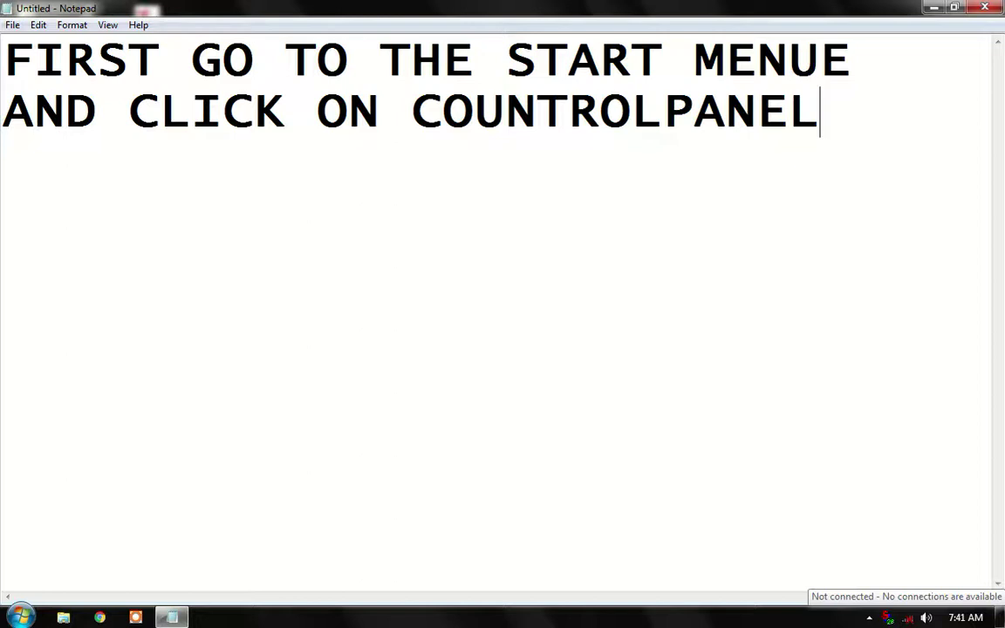
key("ctrl+a")
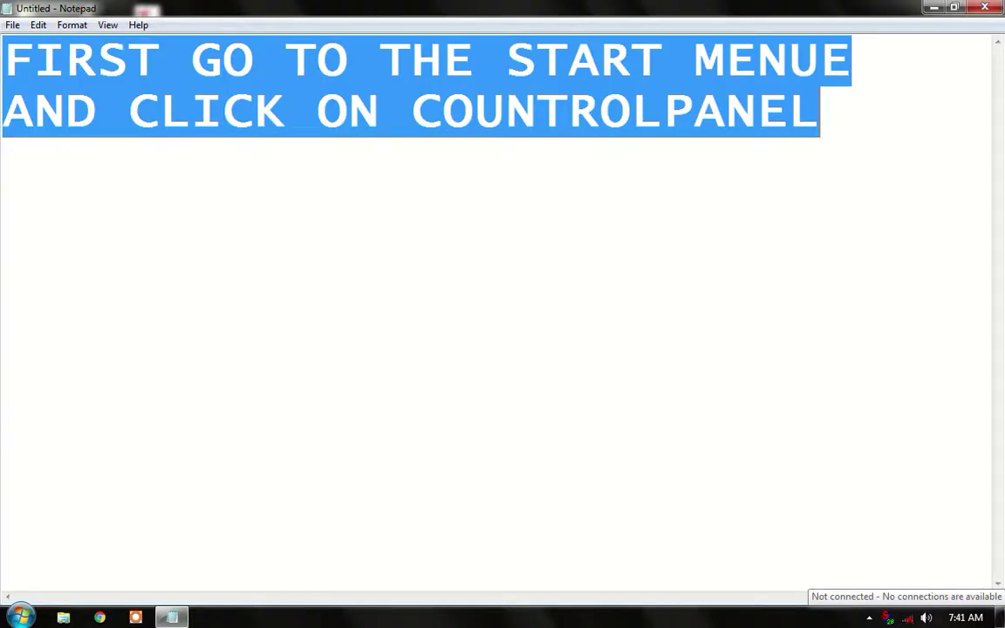
- Open the Control Panel, reduce it from full screen to a smaller window and move it aside over the note
left_click(19, 617)
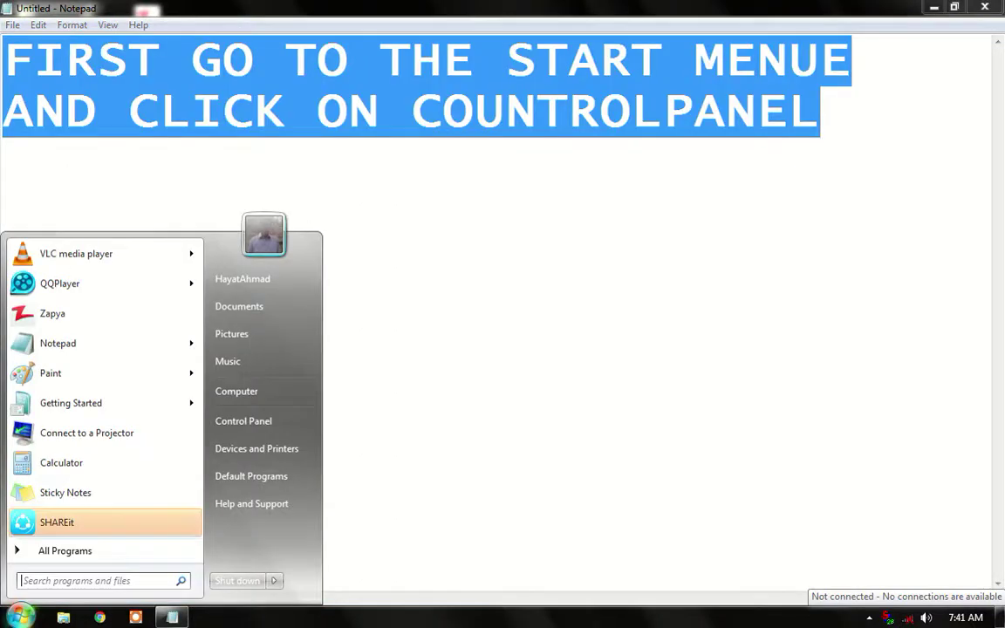
left_click(264, 420)
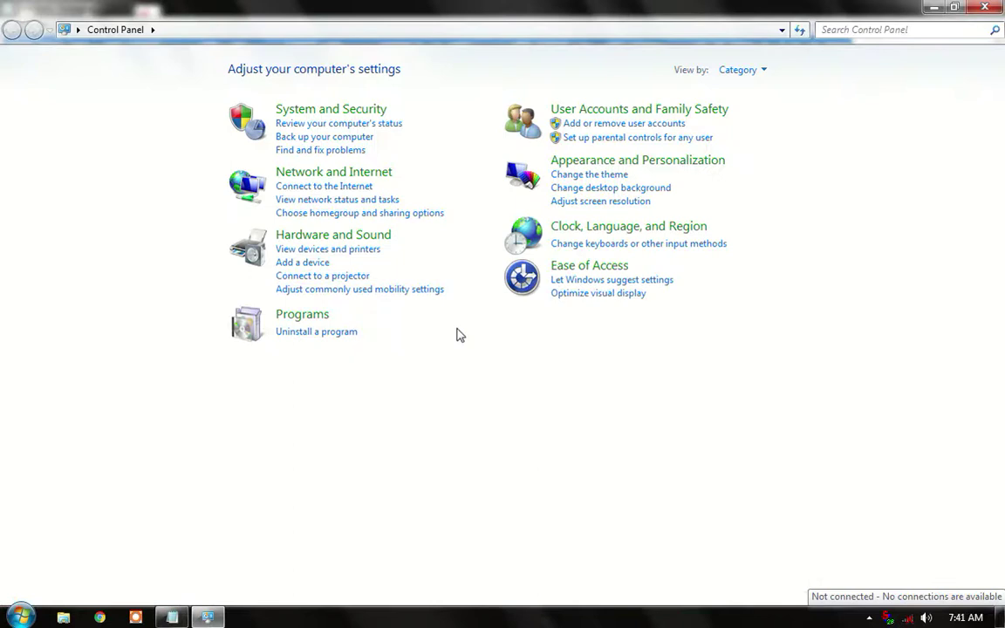
left_click(951, 8)
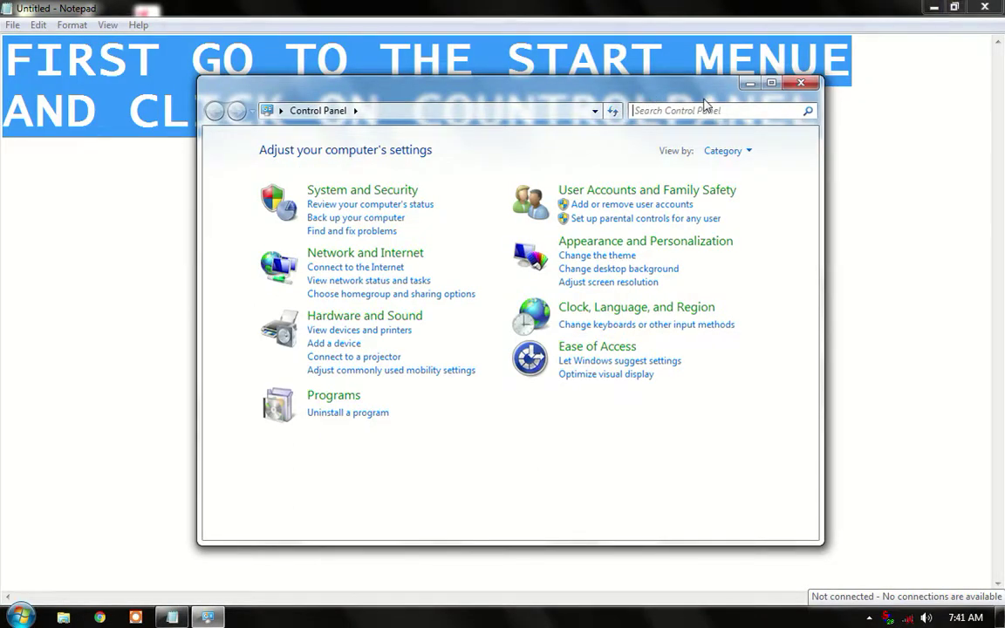
left_click_drag(649, 98, 759, 114)
- Clear the note's text and arrange the resized, desktop-high Notepad window side by side with the Control Panel window
left_click(952, 7)
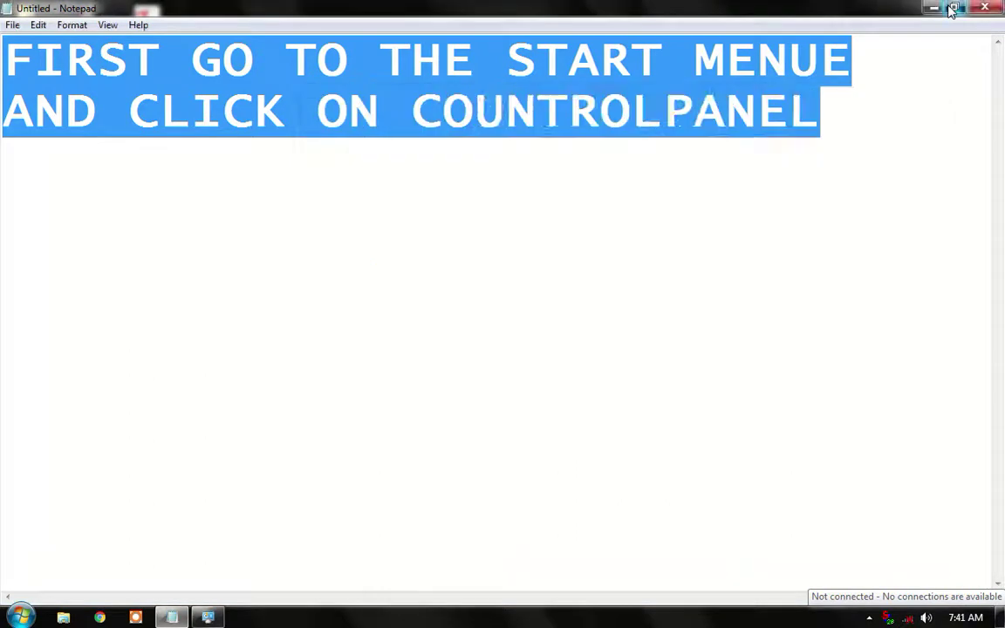
key("BackSpace")
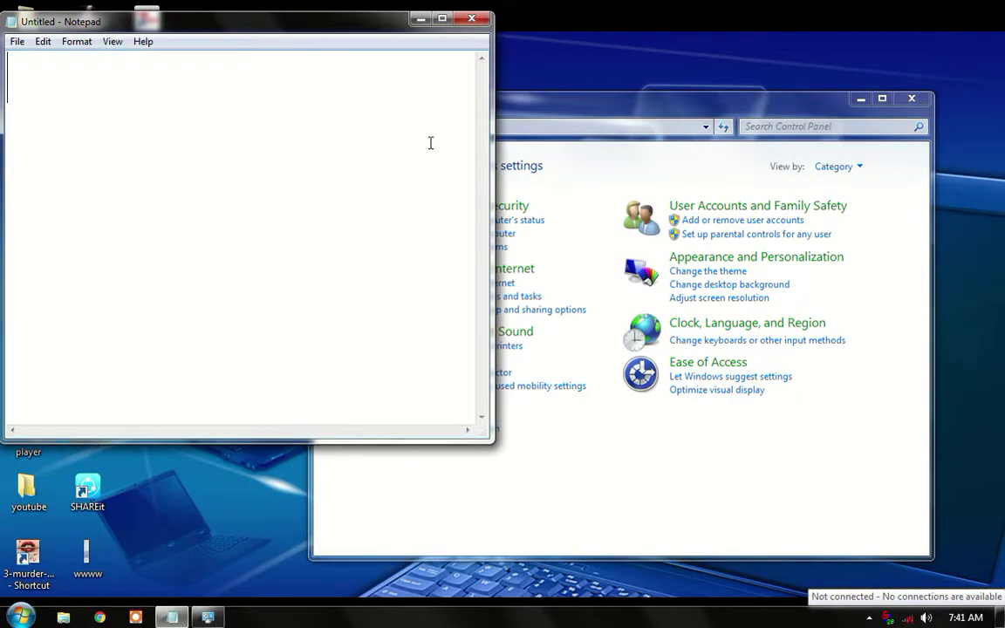
left_click_drag(605, 110, 706, 31)
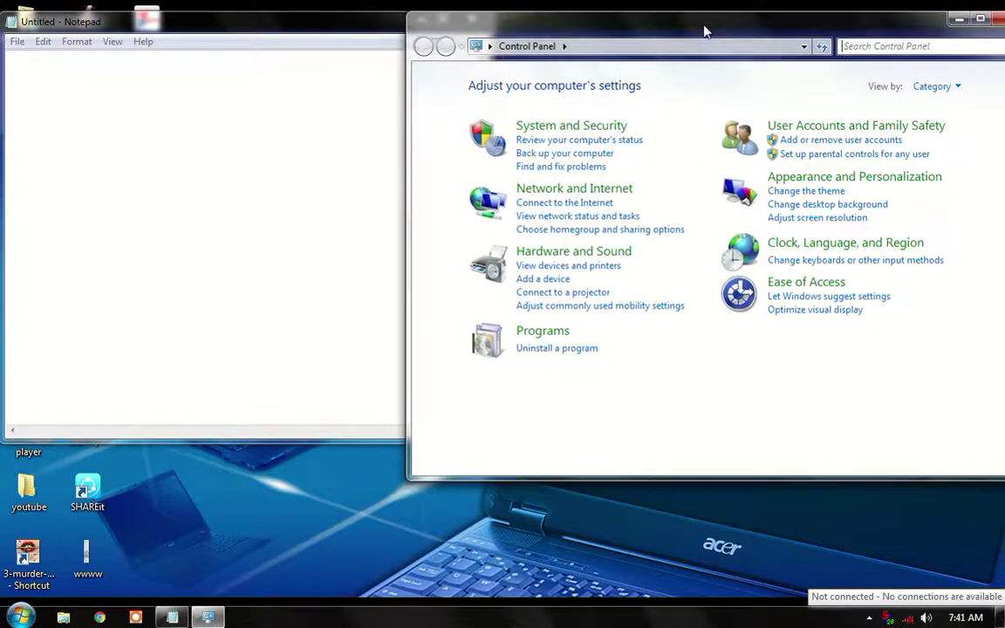
left_click(333, 33)
left_click_drag(332, 33, 266, 25)
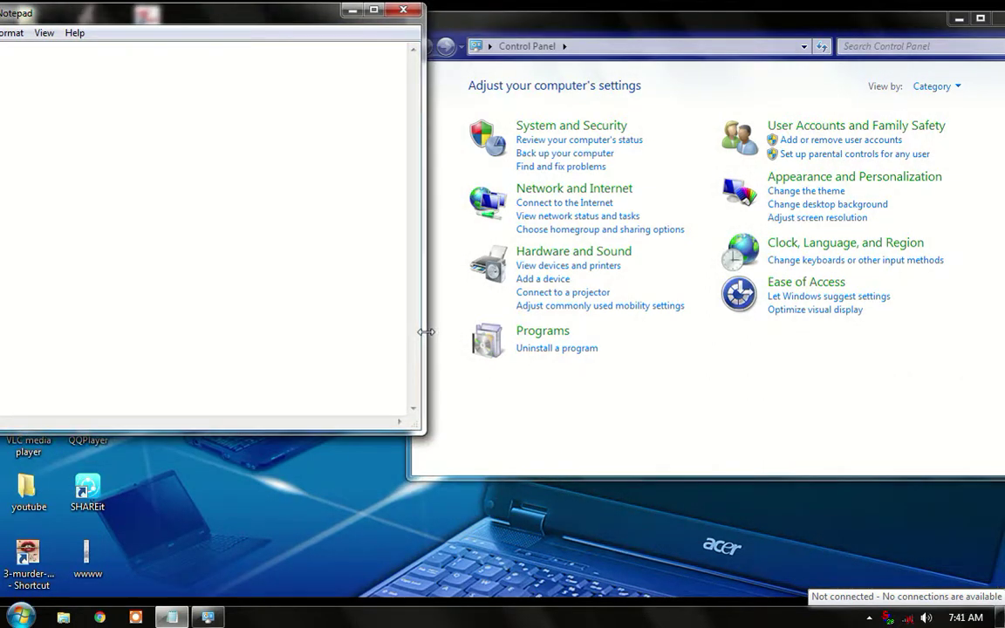
left_click_drag(425, 331, 329, 332)
left_click_drag(175, 19, 245, 24)
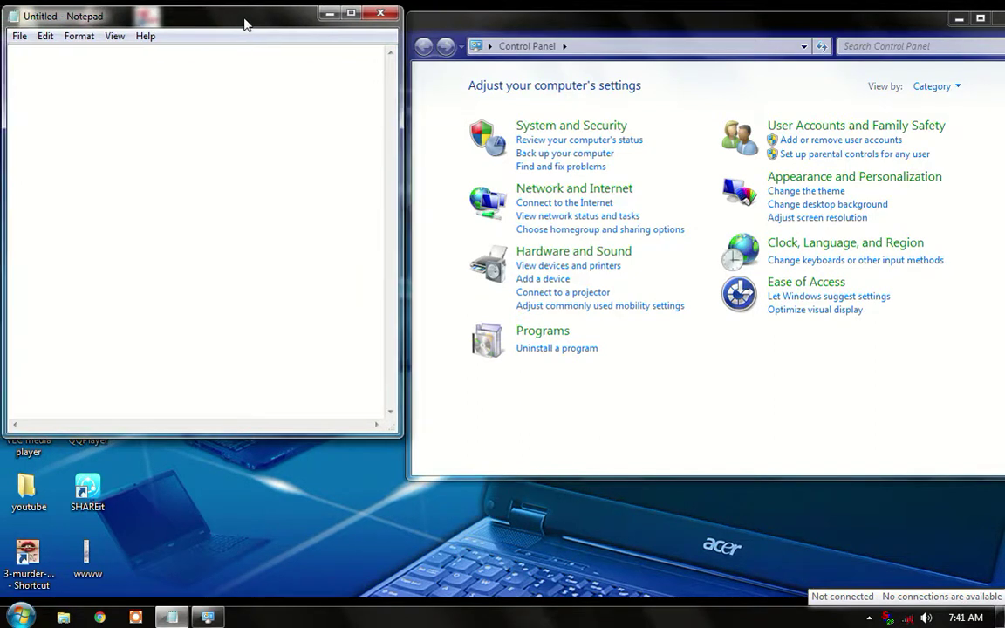
left_click_drag(186, 433, 186, 624)
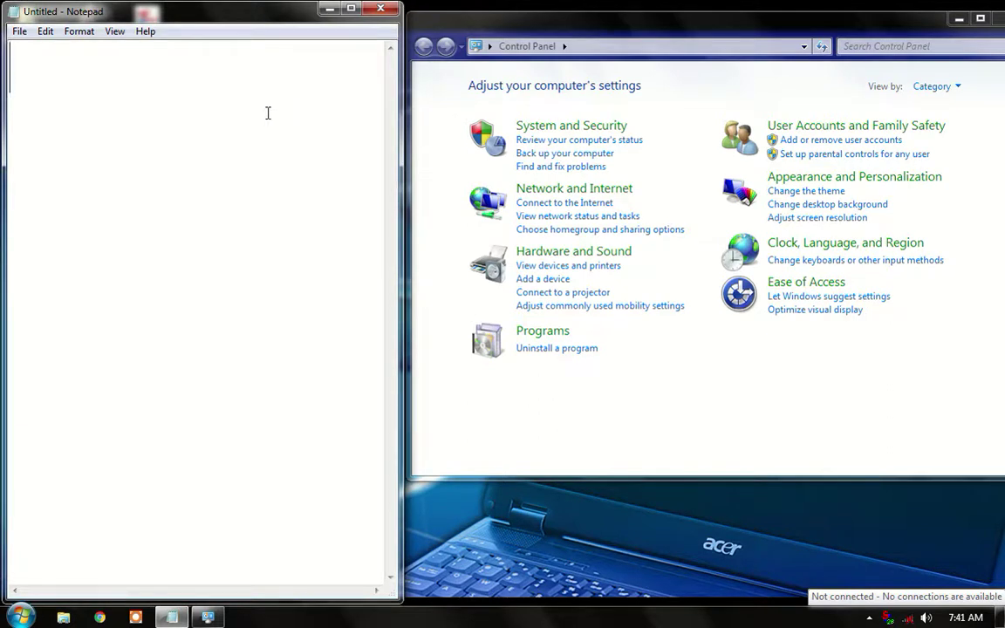
- Write "AFTER OPNING" on the first line of the note and "CONTROL PANEL" on the second
type("AFTER  ")
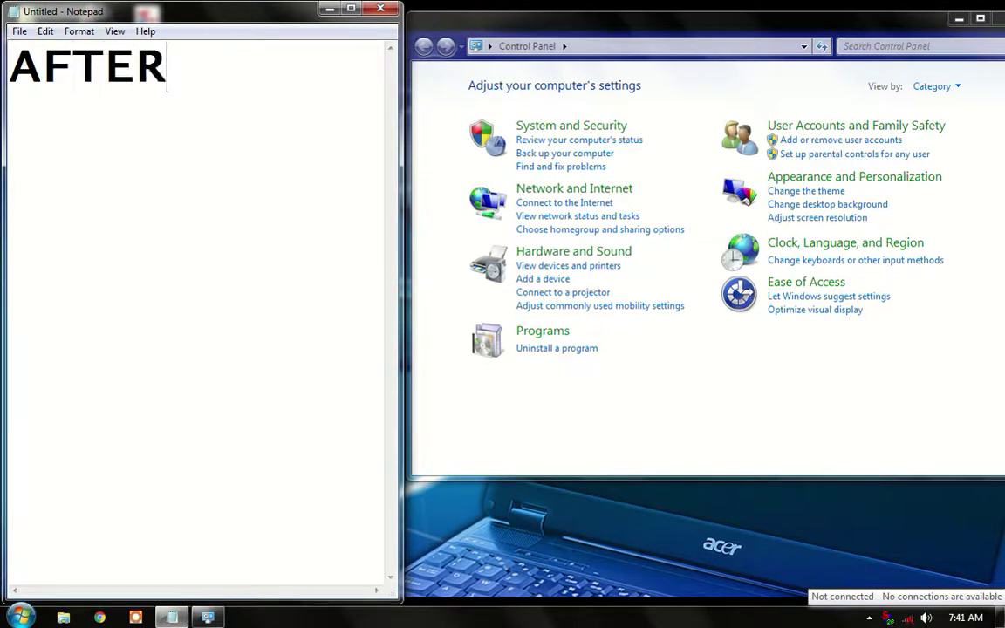
type("OPN")
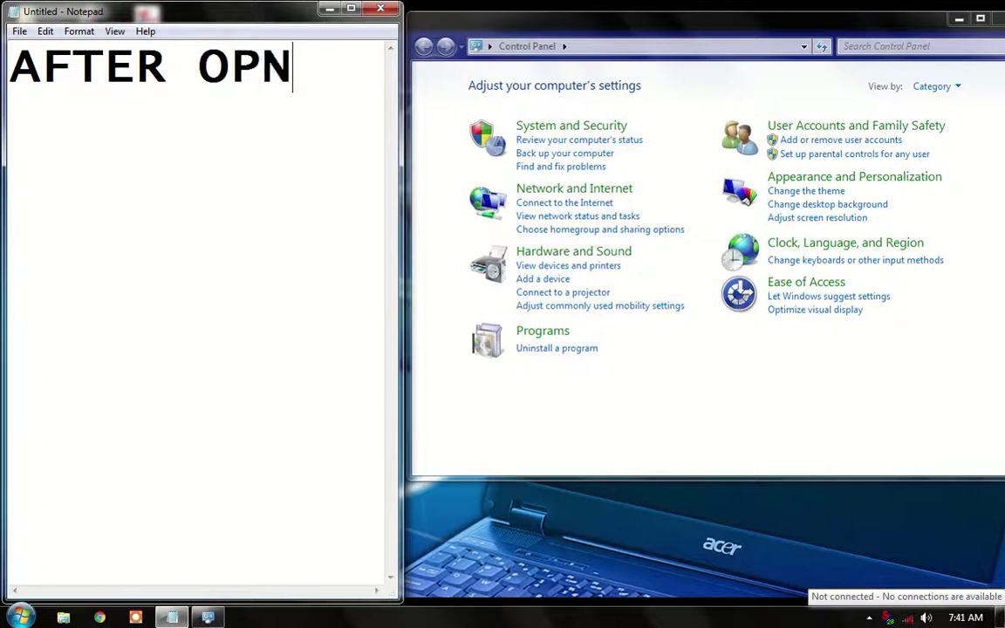
type("ING")
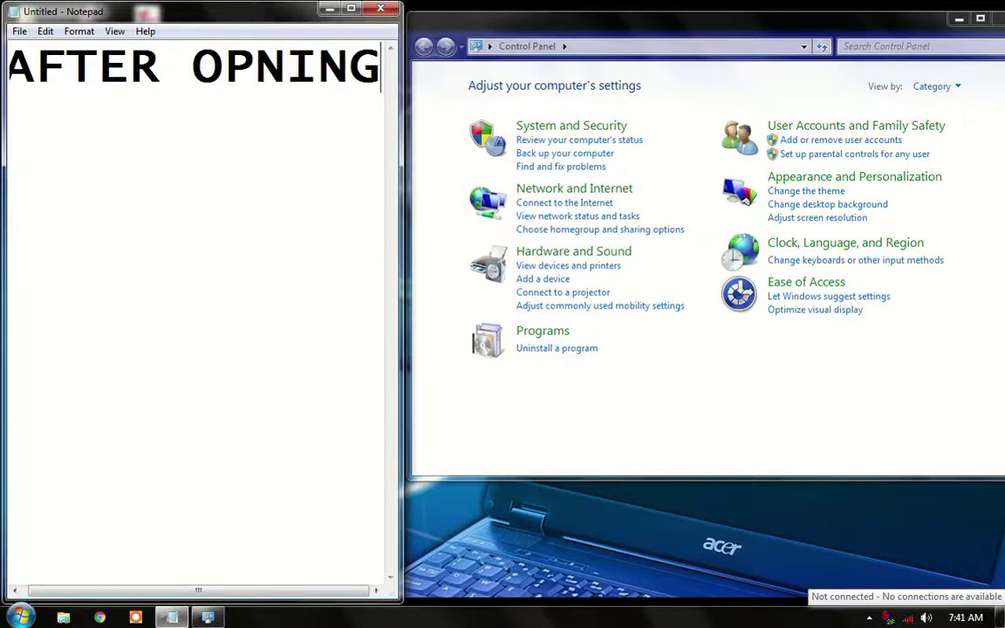
key("Return")
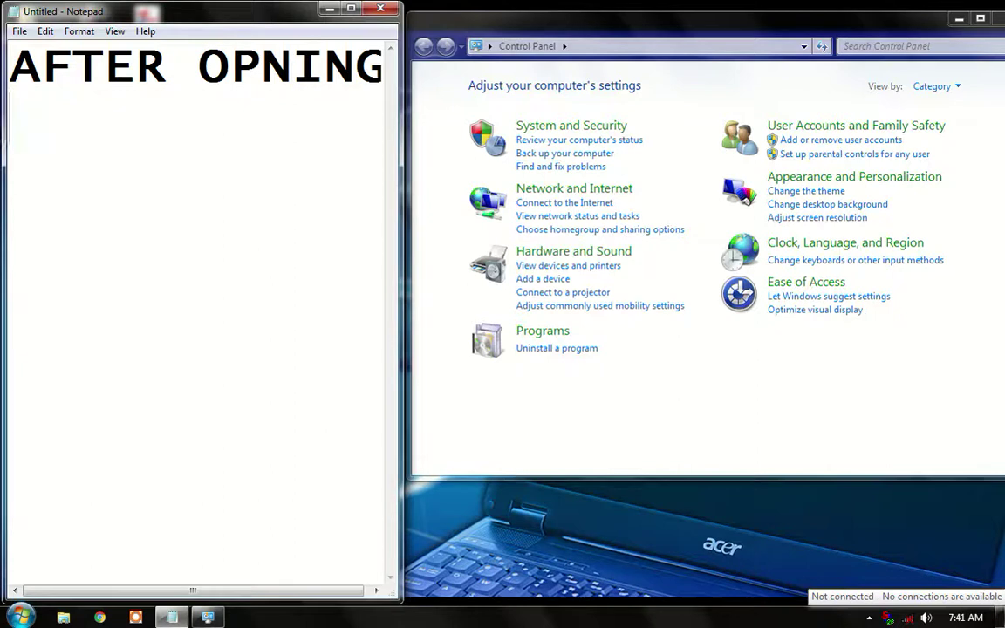
type("C")
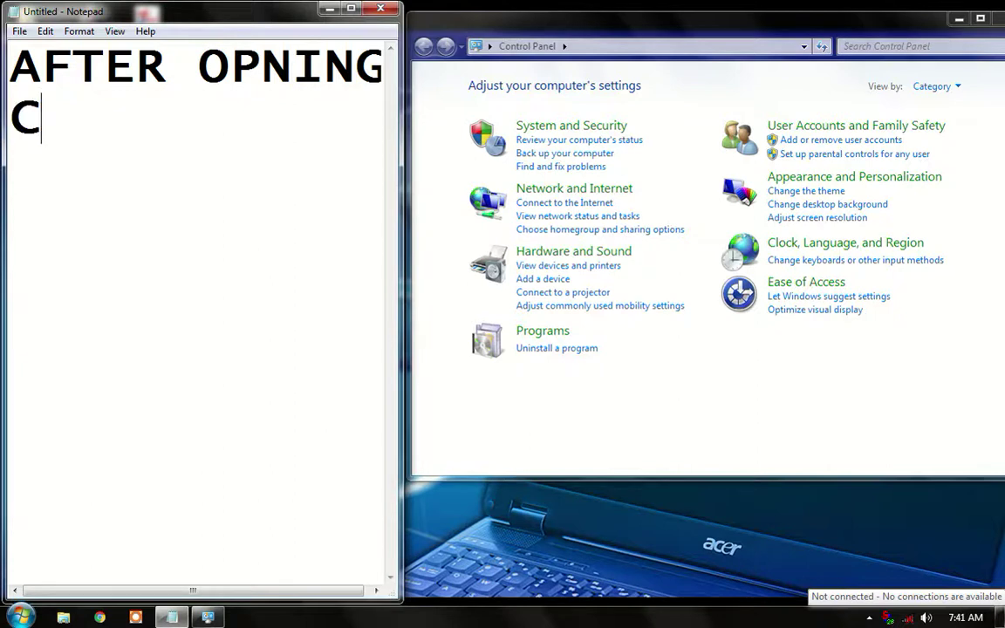
type("O")
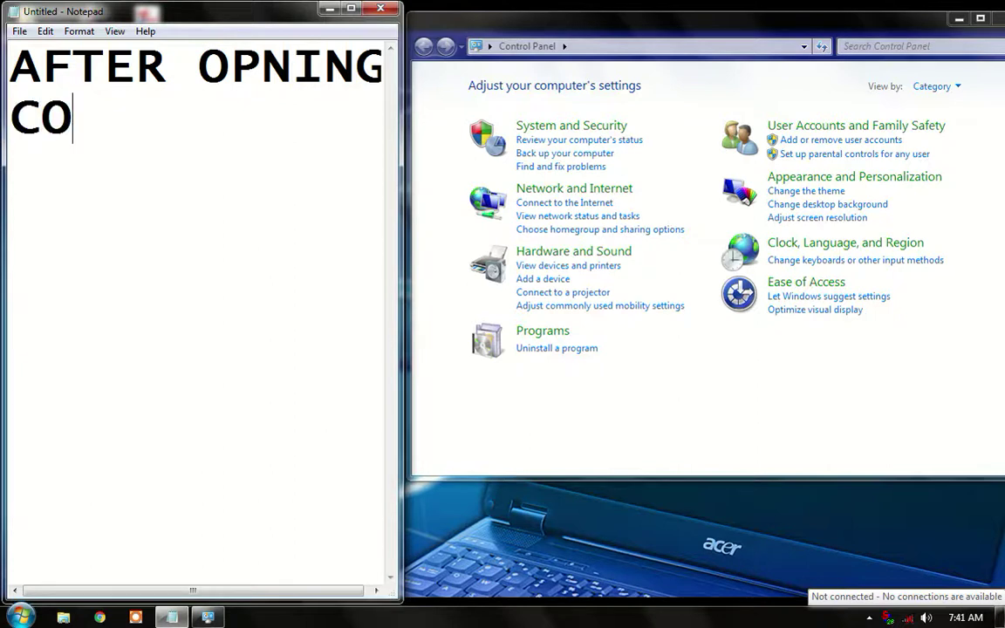
type("NTROL PA")
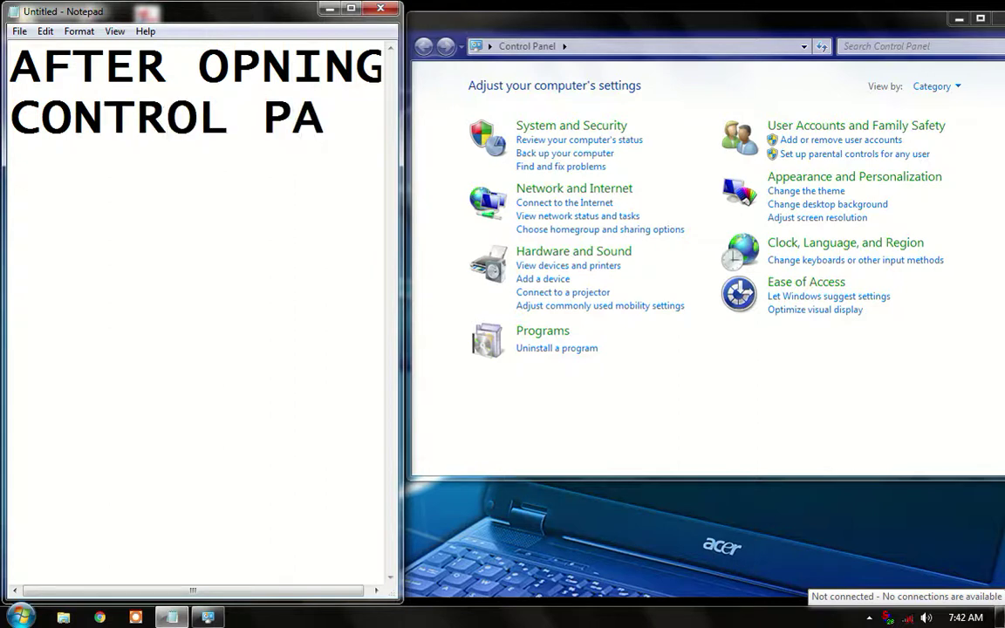
type("NEL")
key("BackSpace")
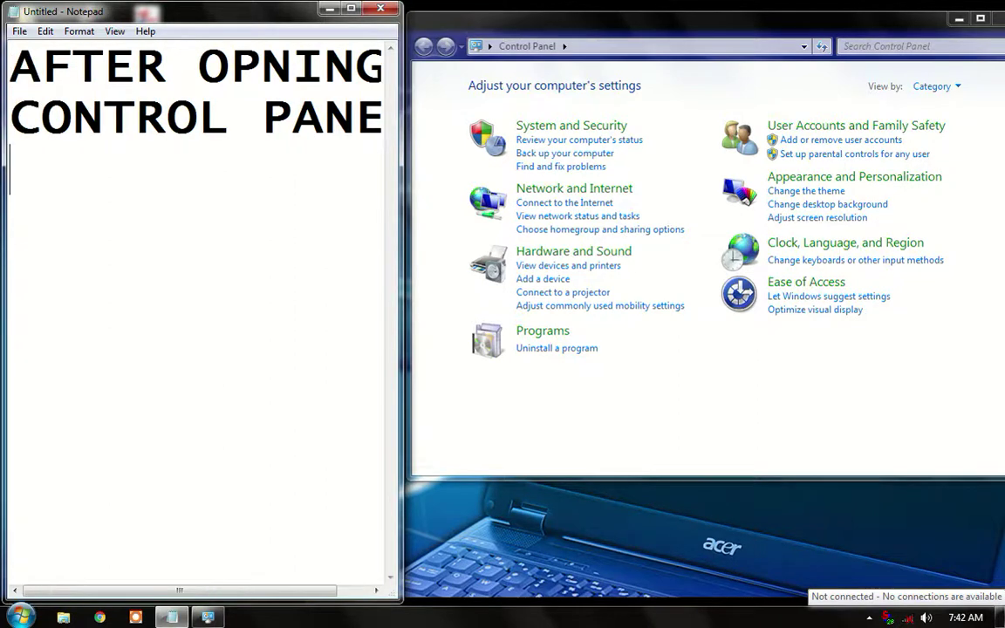
type("L")
- Break the note's second line before "PANEL" so that the word stands on its own line
key("Left")
key("Left")
key("Left")
key("Left")
key("Left")
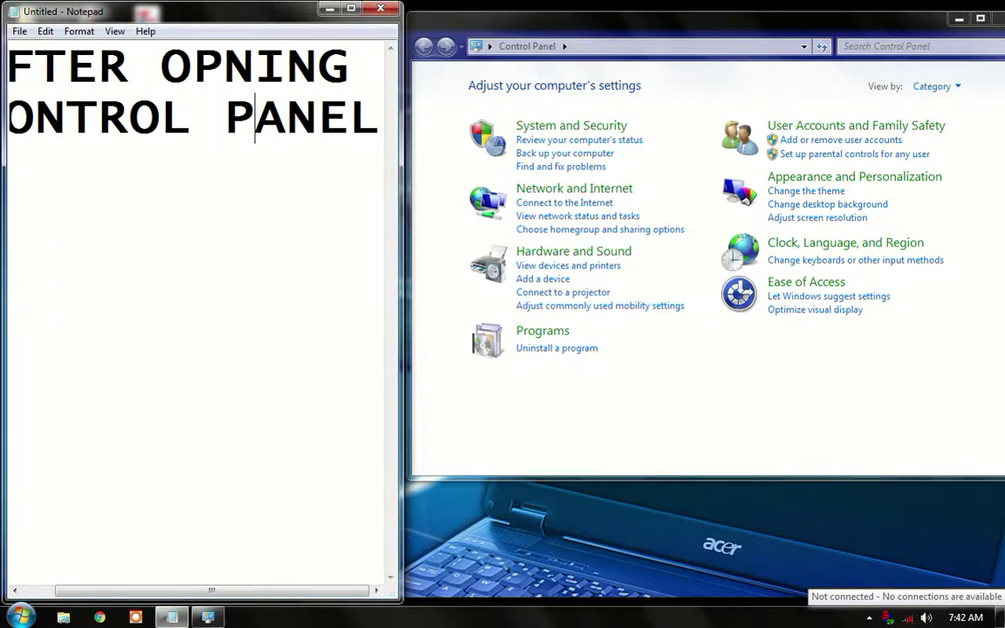
key("Return")
- Add the line "CLICK ON" below "PANEL" in the note and start another line
left_click(229, 189)
key("Return")
type("C")
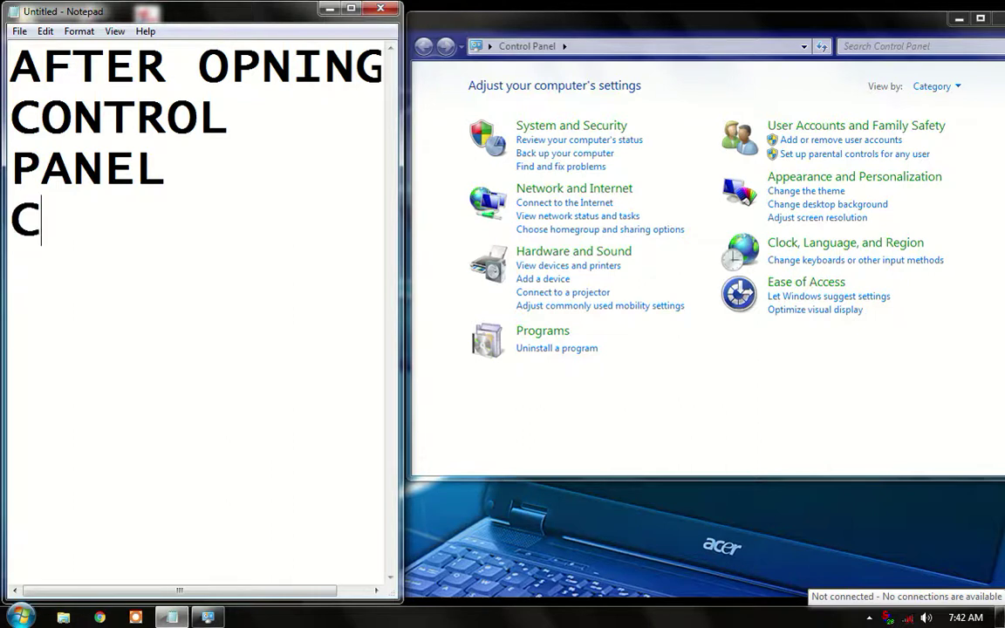
type("LICK ON")
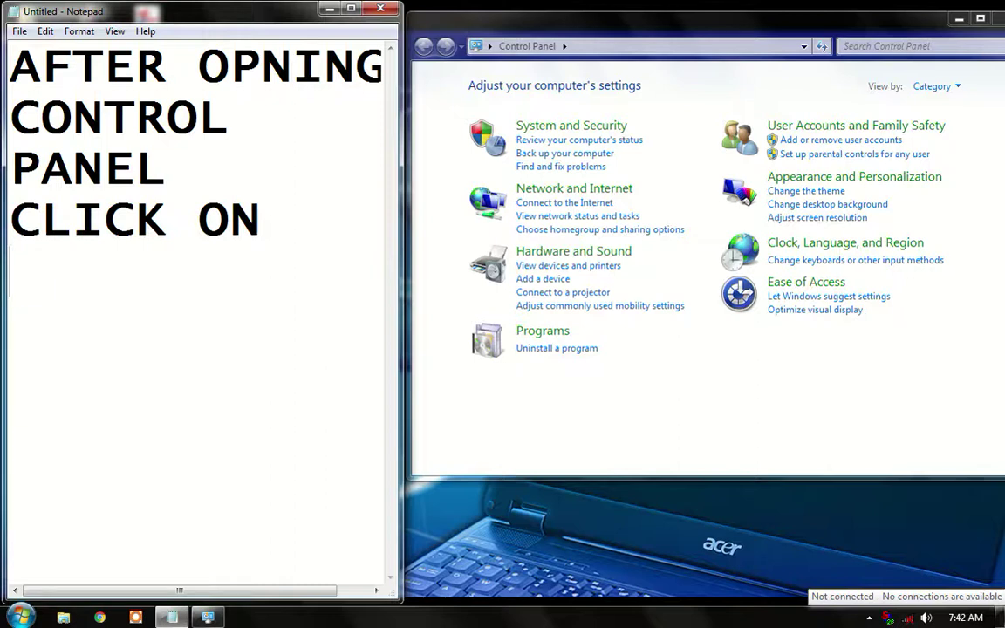
key("Return")
- Complete the note with "UNINSTALL A" and "PROGRAM" on two separate lines
type("UN")
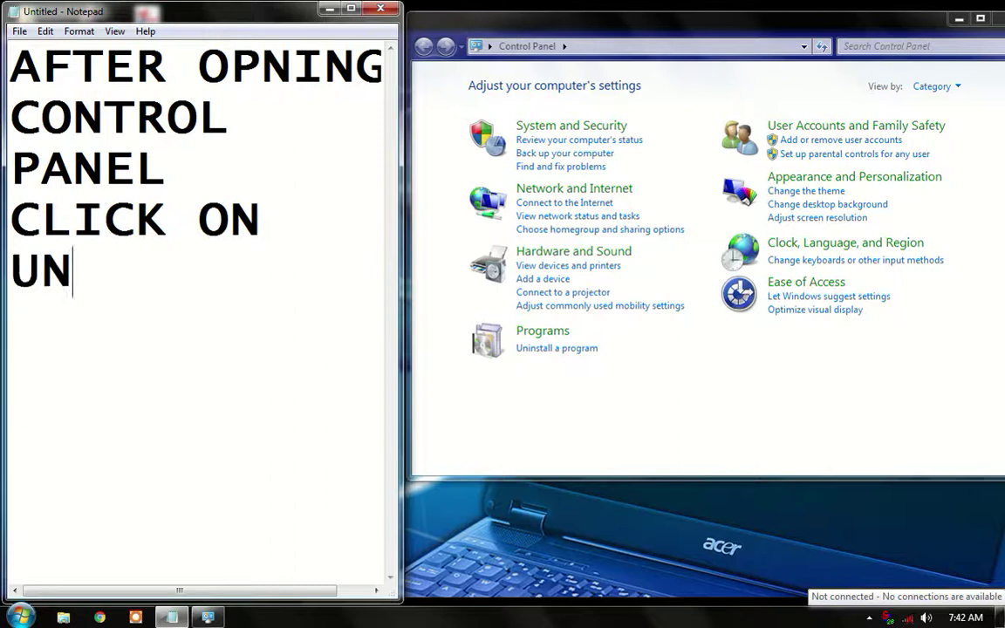
type("INSTA")
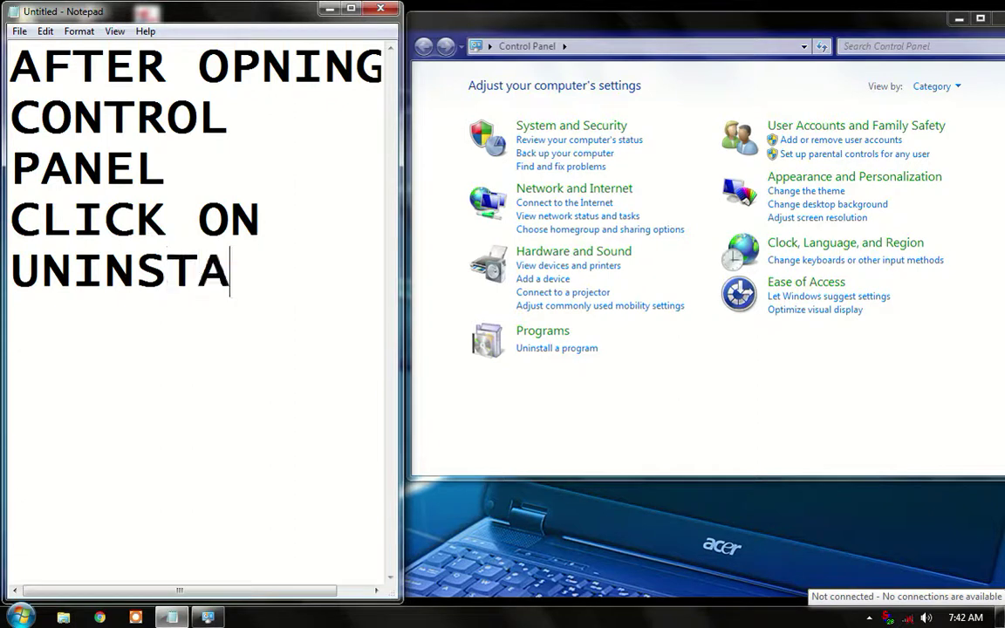
type("LL A")
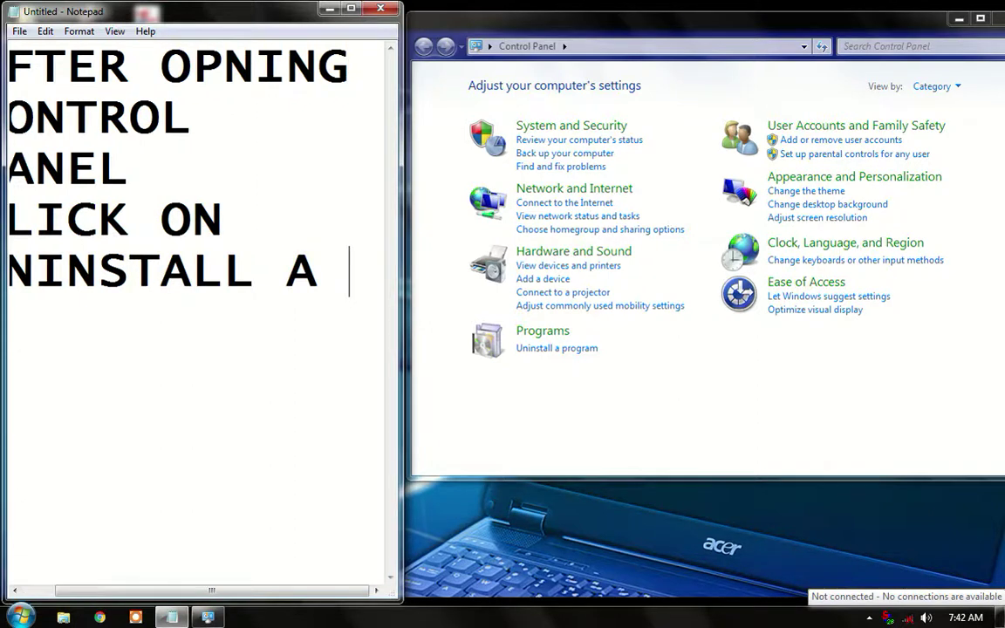
key("BackSpace")
key("Return")
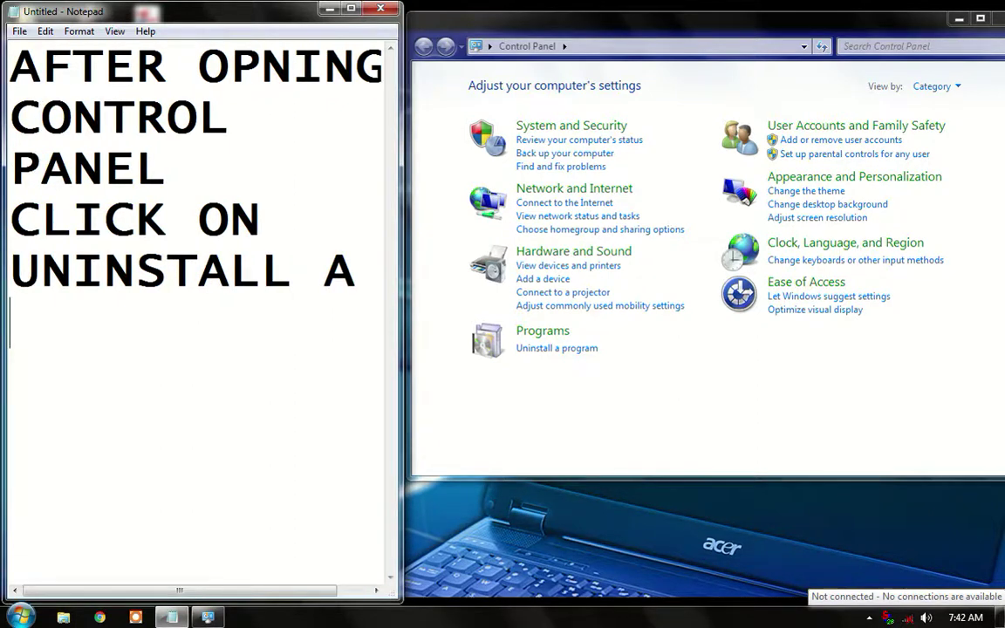
type("PROGE")
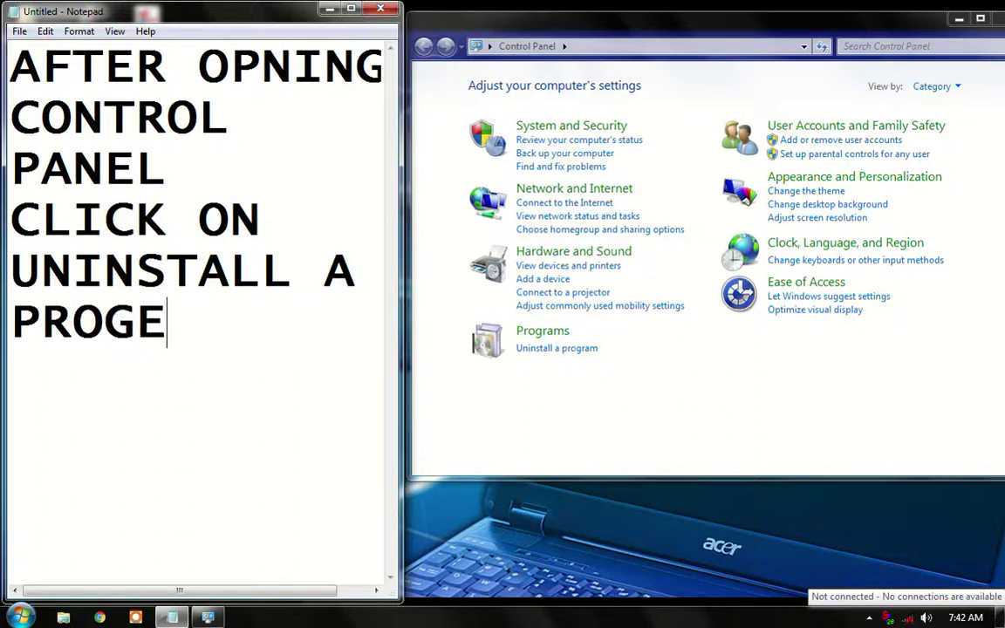
key("BackSpace")
type("RA")
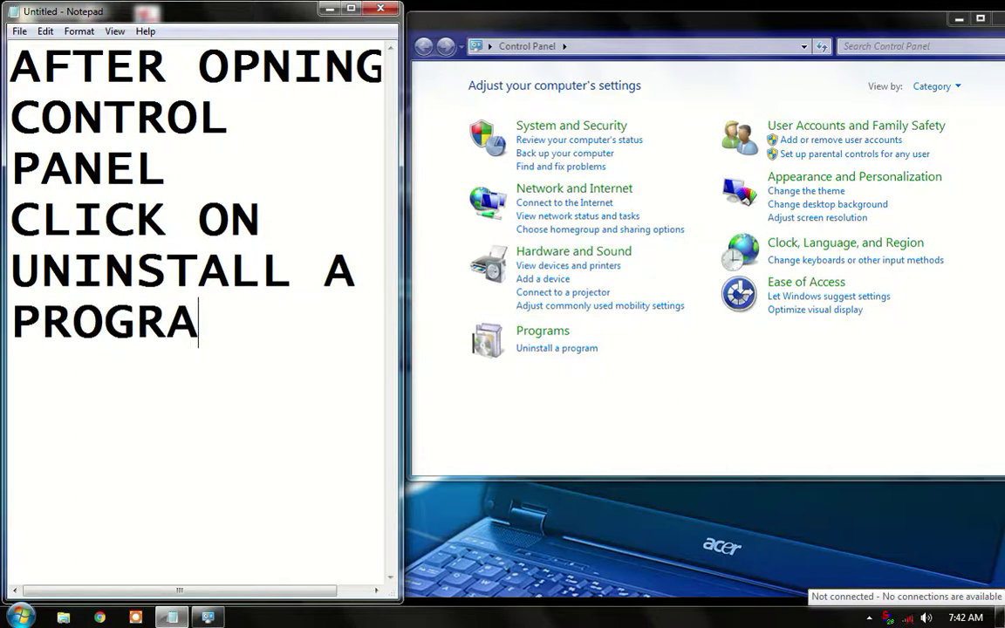
type("M")
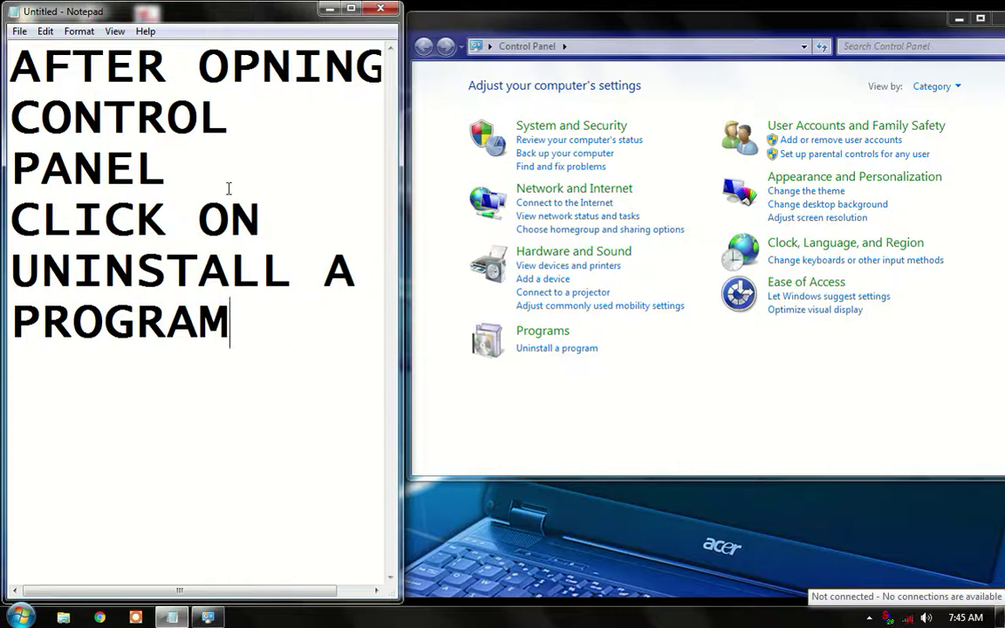
- Open the list for uninstalling a program in the Control Panel and return to the end of the note
left_click(532, 349)
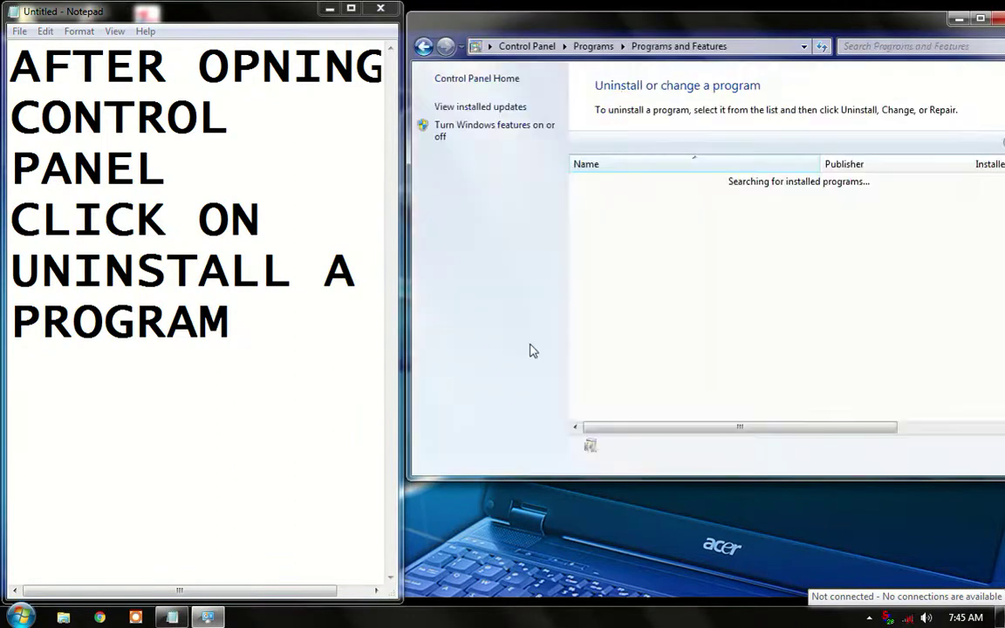
left_click(279, 356)
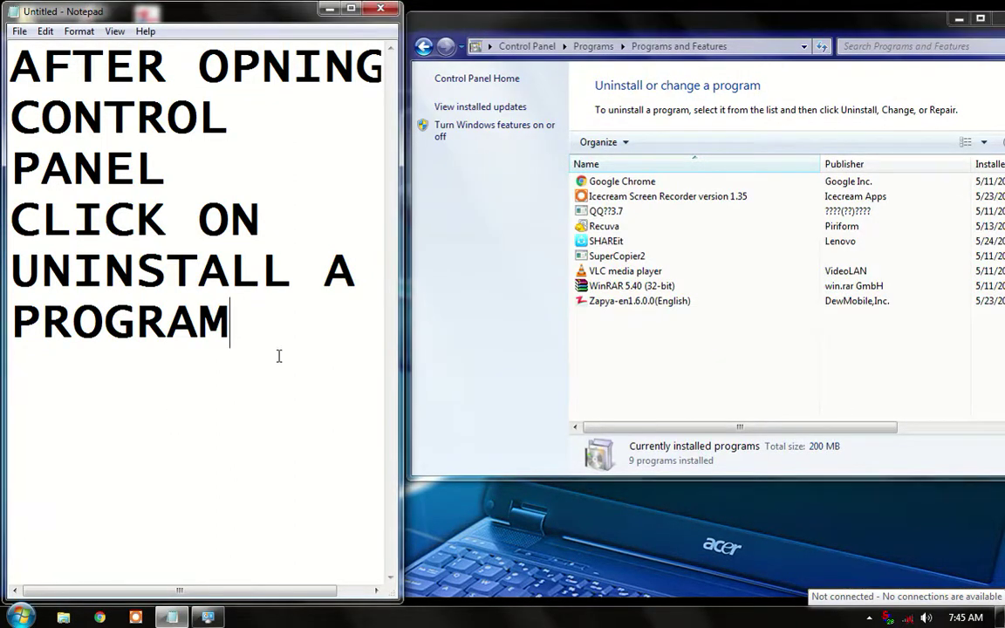
- Replace the note's whole text with the line "THE OTHER" and start a new line
key("ctrl+a")
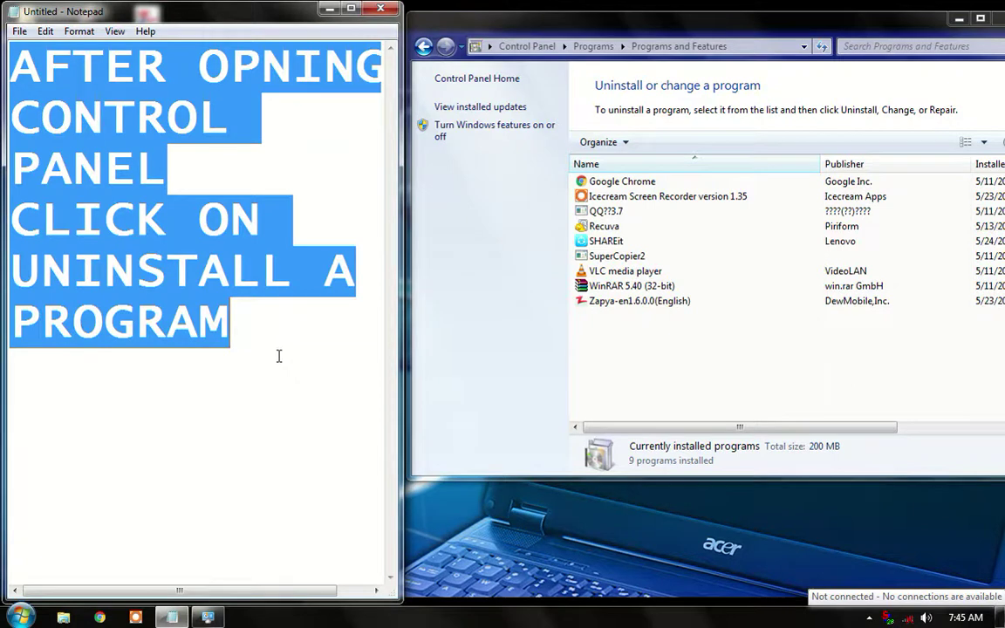
key("BackSpace")
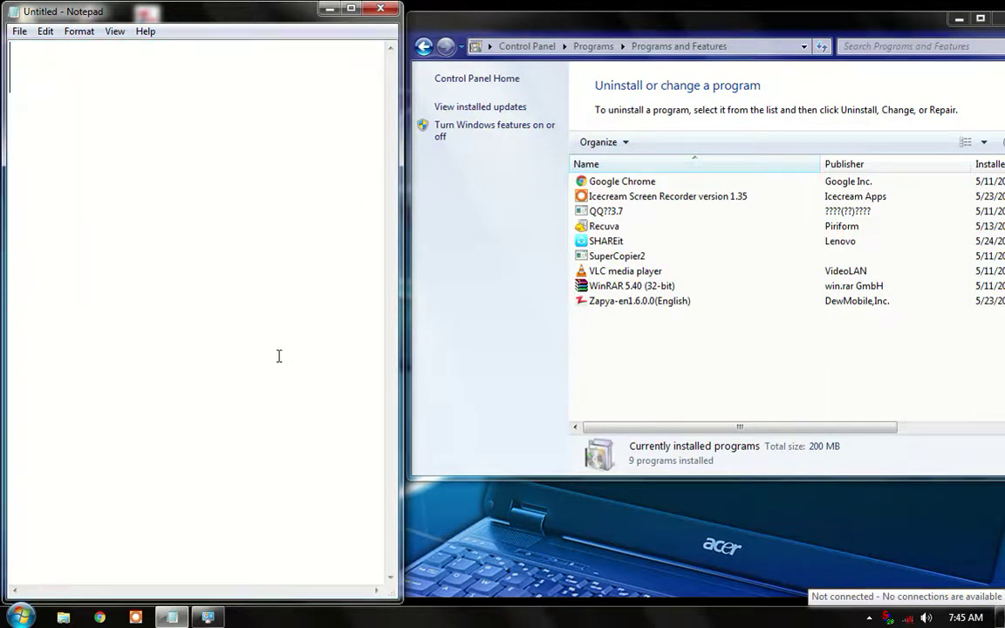
type("THE  ")
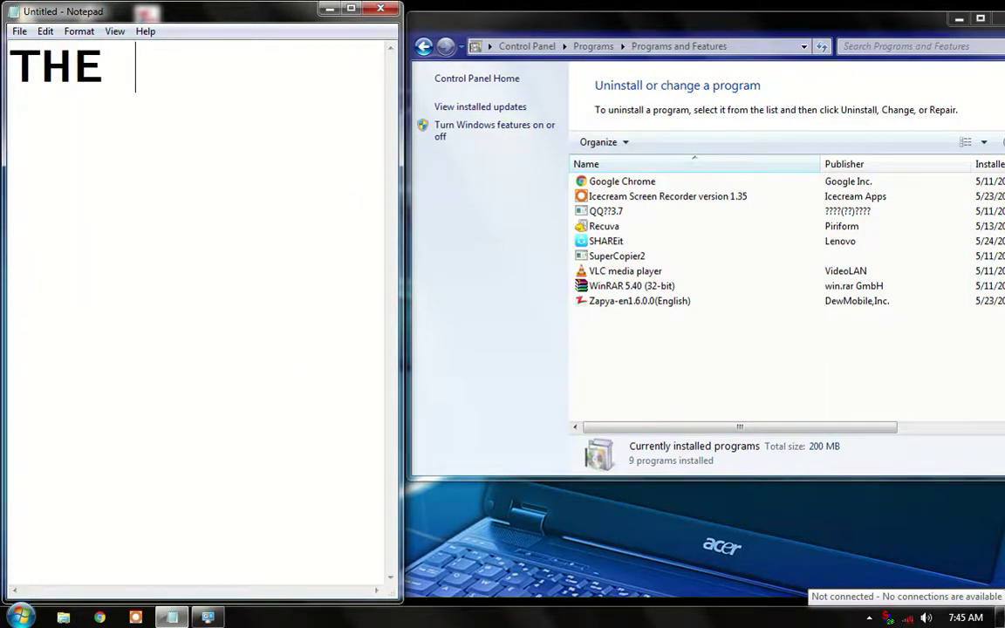
type("OTHER")
key("Return")
- Continue the note with "PAGE WILL" and "BE OPEN" on two separate lines
type("PO")
key("BackSpace")
type("A")
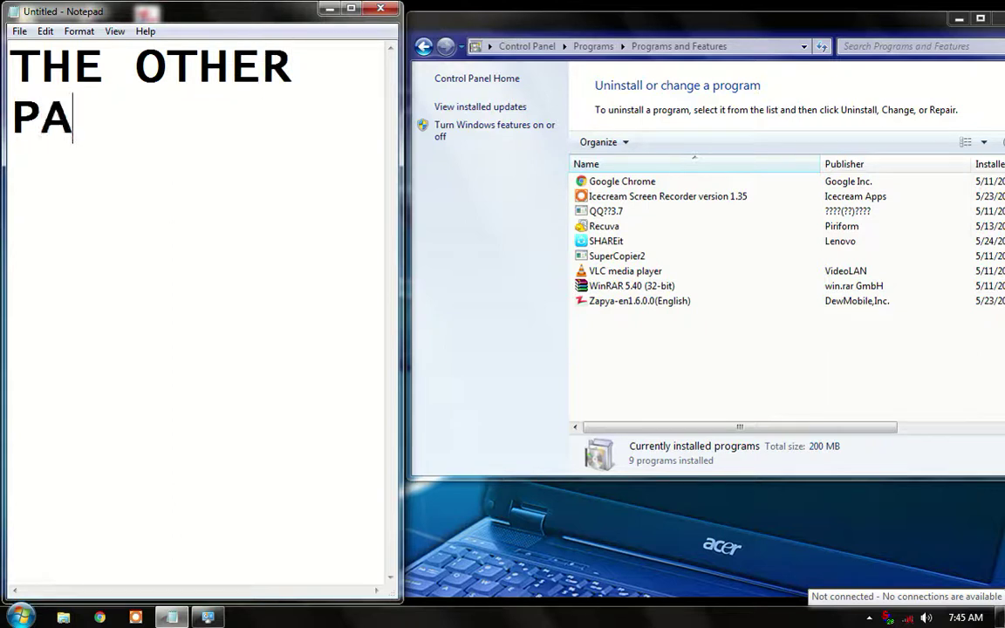
type("GE W")
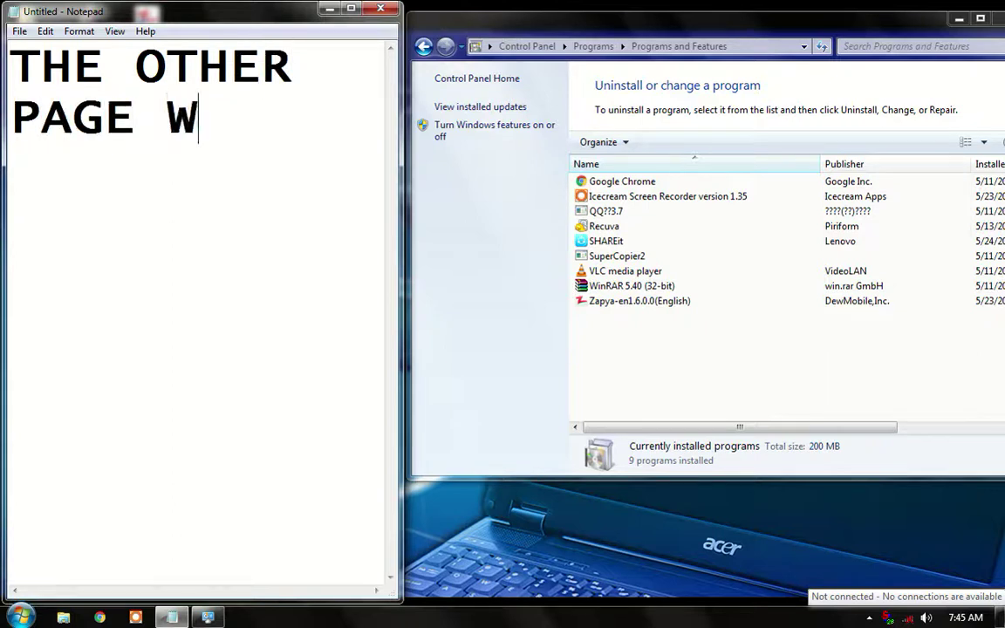
type("ILL")
key("Return")
type("B")
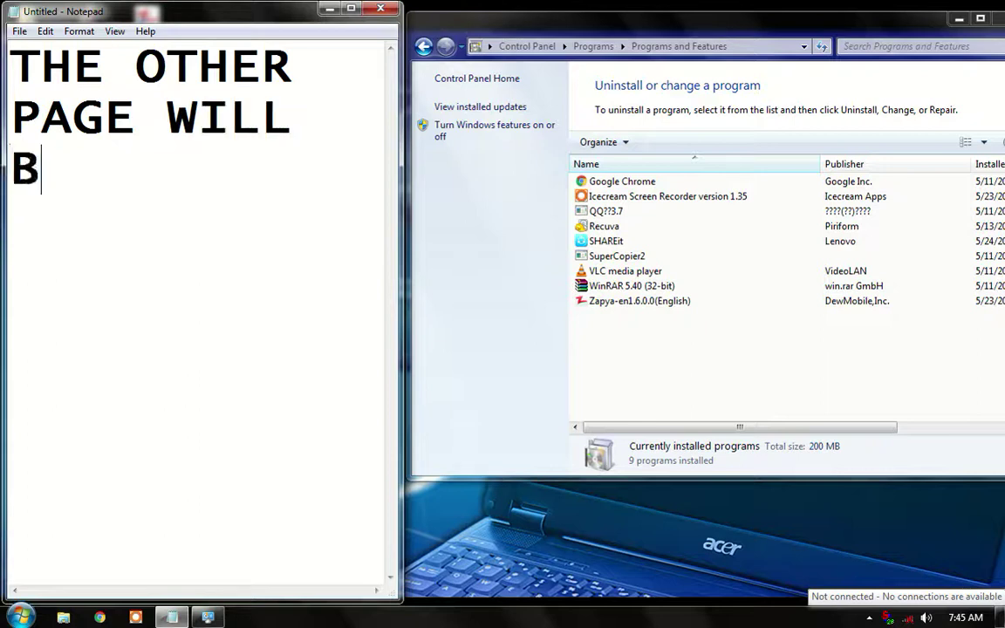
type("E OPEN")
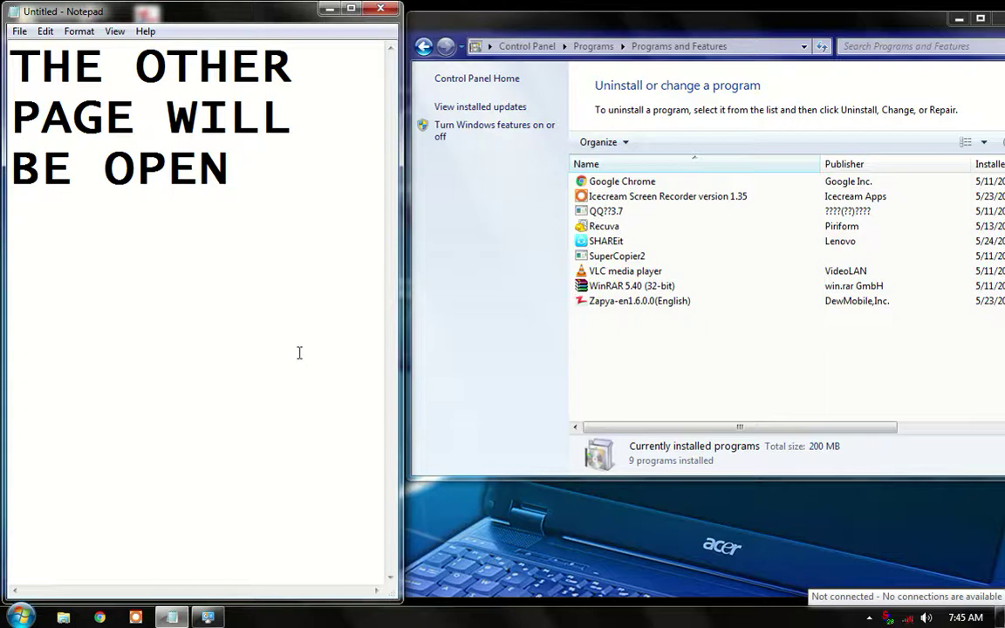
- Add the lines "AND IN THIS" and "PAGE ALL THE" below "BE OPEN" and start another line
key("Return")
type("AND IN ")
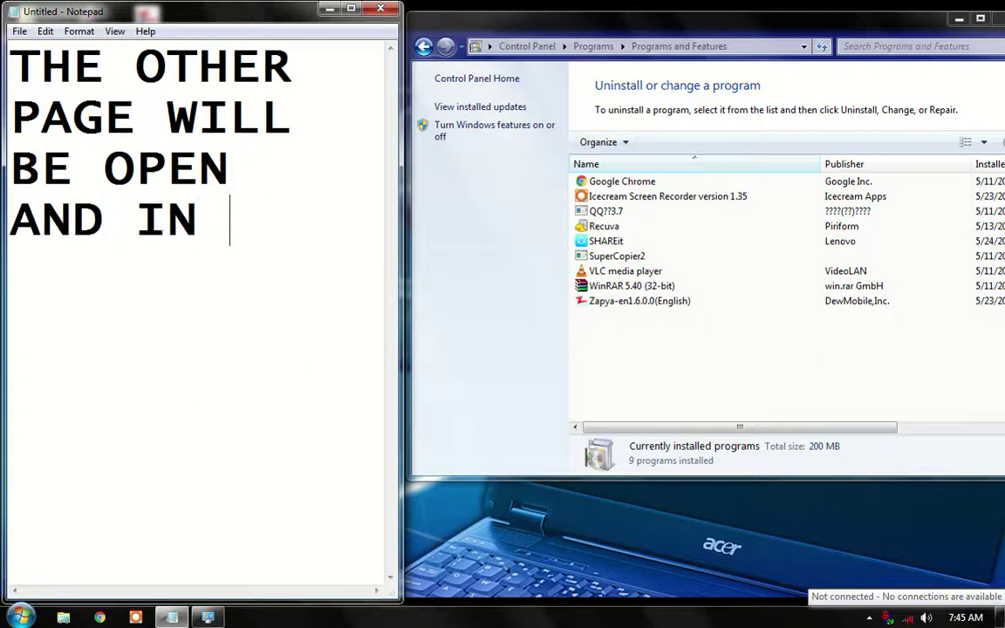
type("THIS")
key("Return")
type("PA")
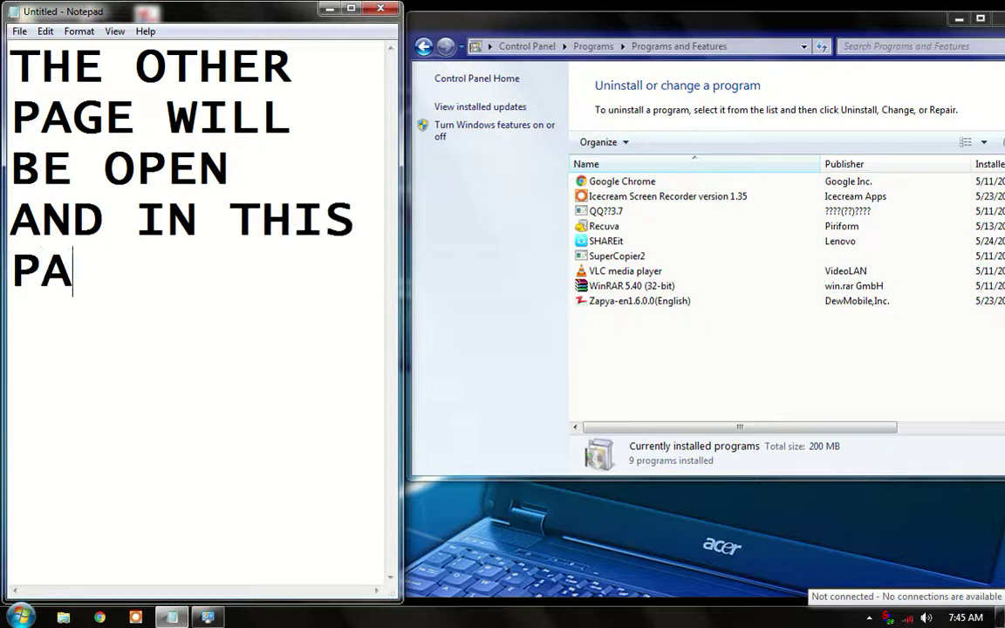
type("GE ALL ")
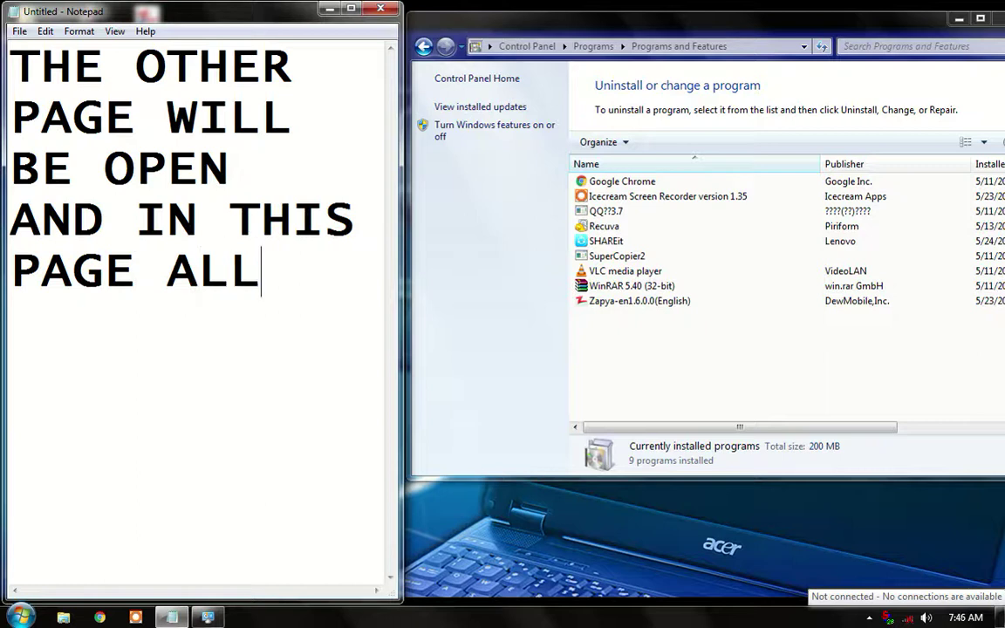
type("THE")
key("Return")
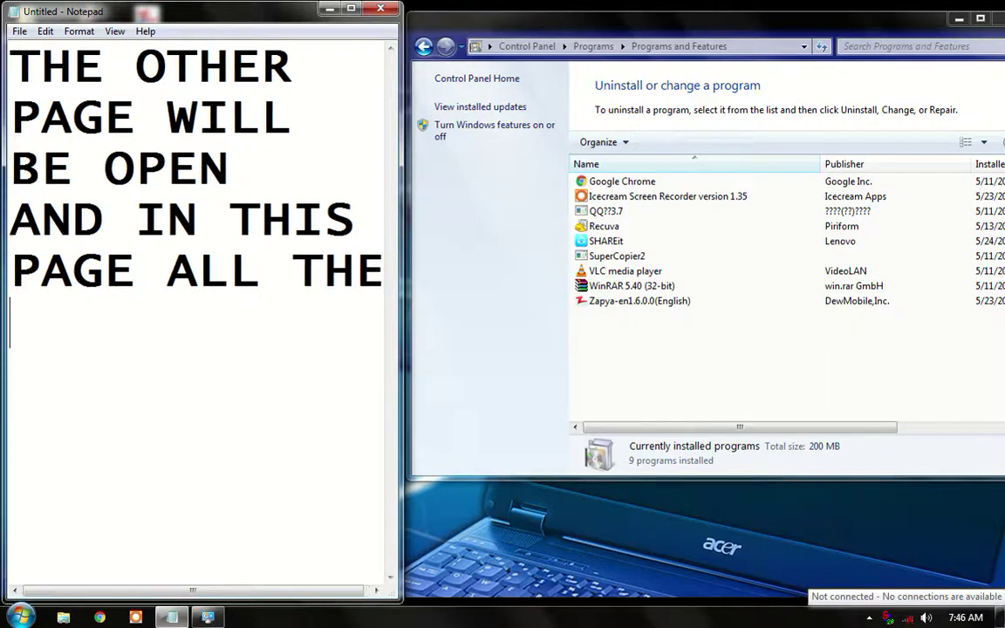
- Add "PROGRAMES" and "CAN BE SHOWN" to the note as two separate lines, followed by a new line
type("PROGR")
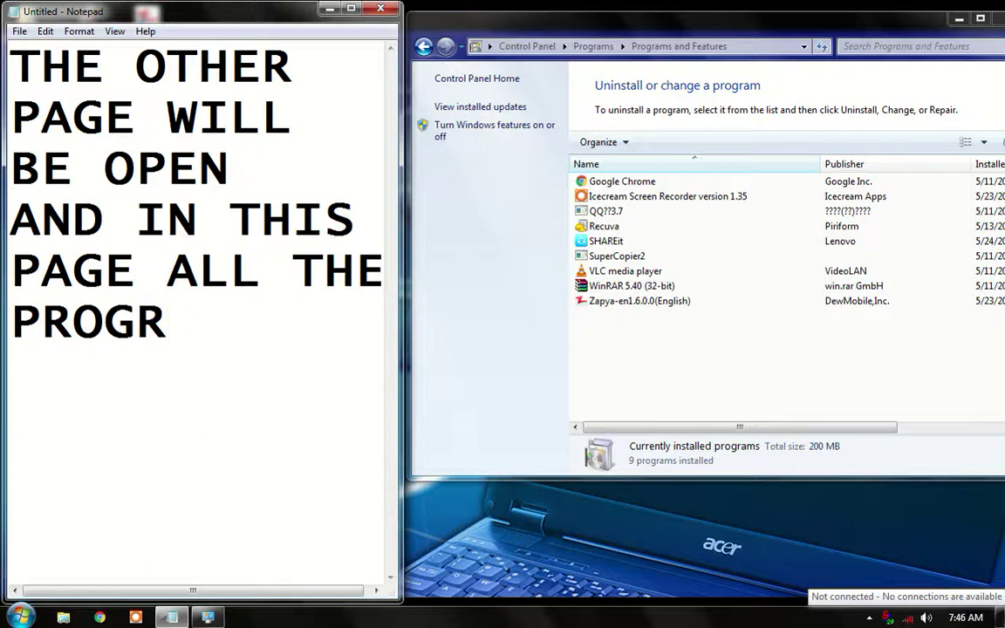
type("AMES ")
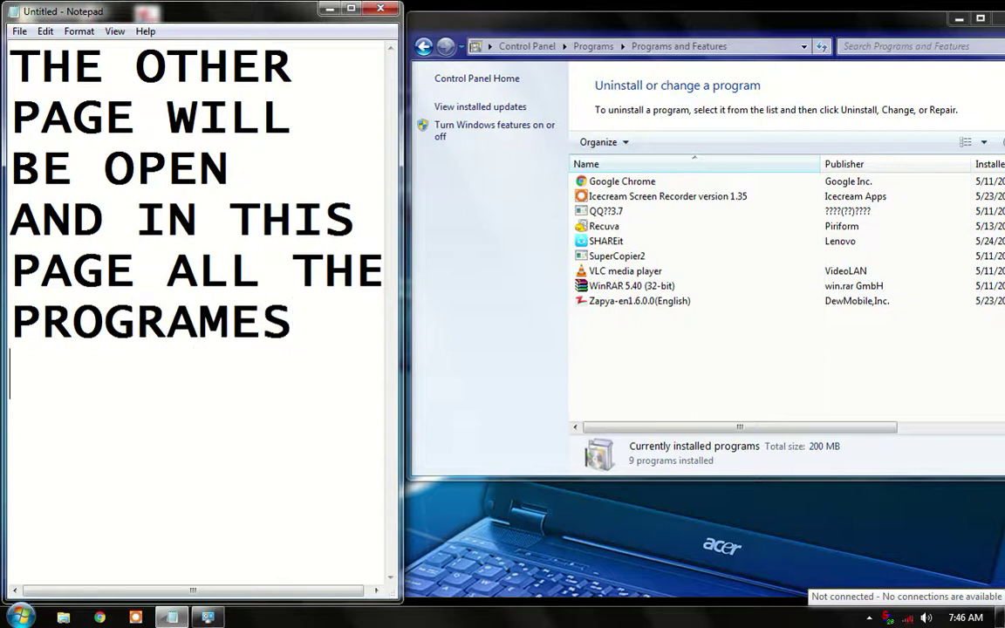
type("CAN ")
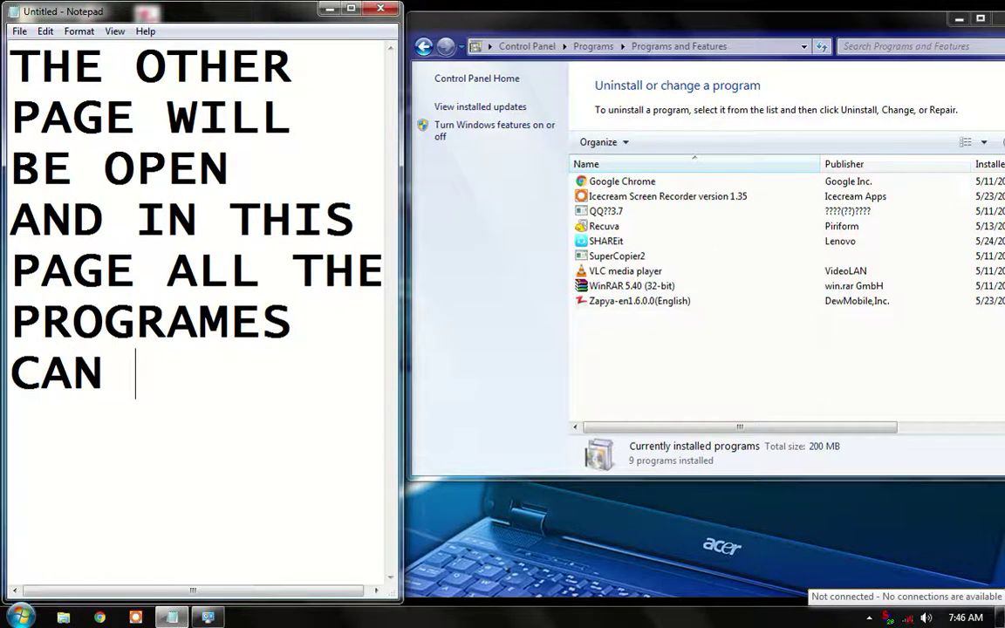
type("BE S")
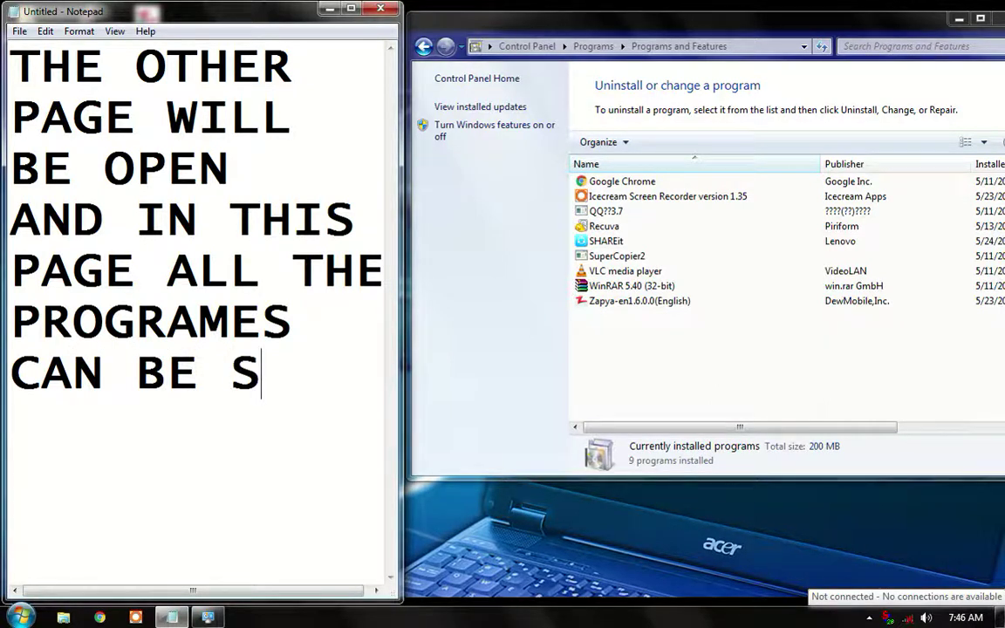
type("HOWN")
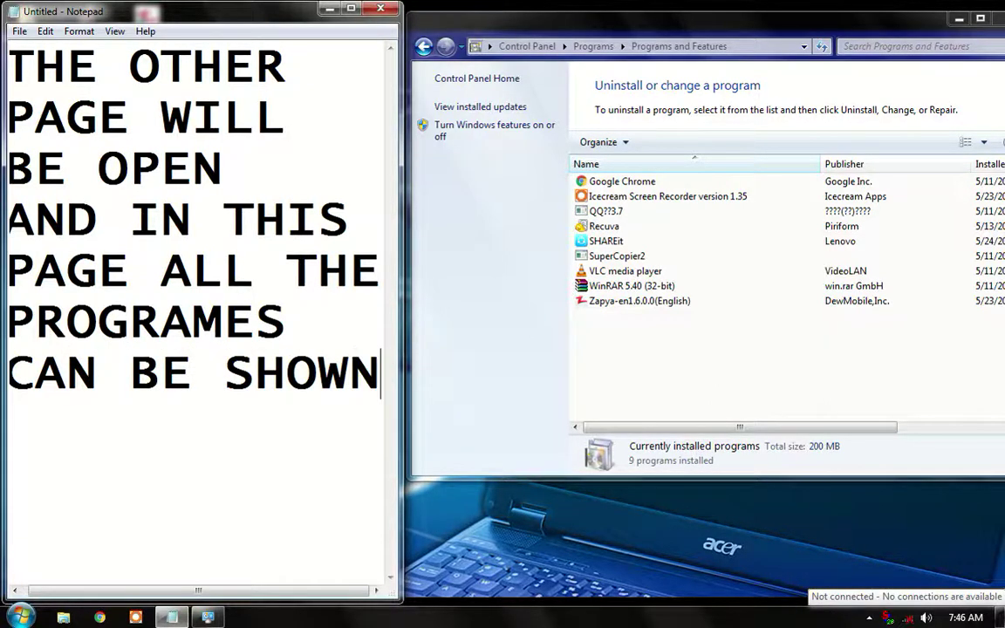
key("Return")
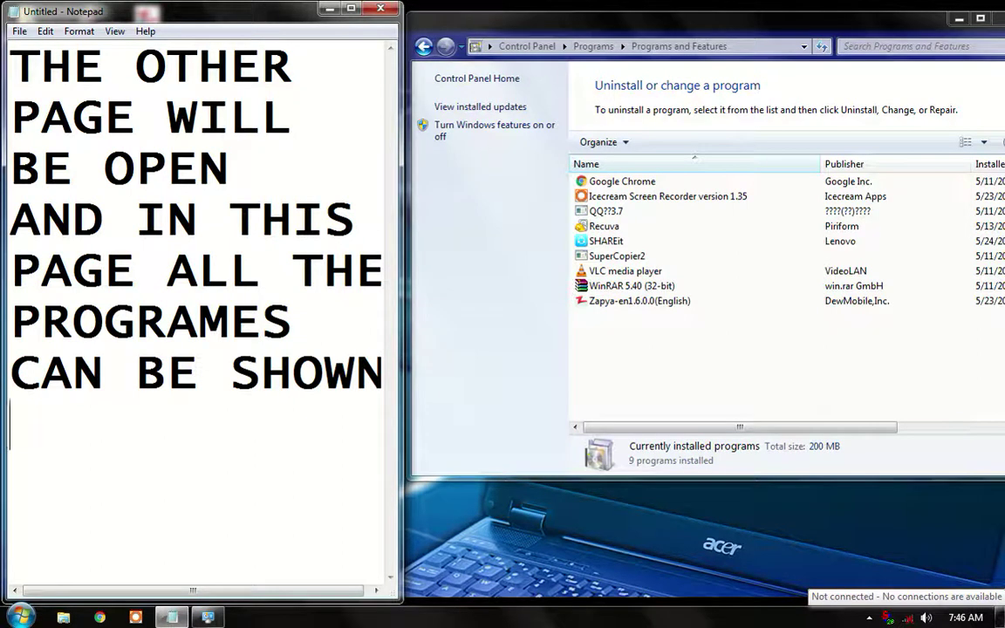
- Write "FOR UNINSTALL" on the note's last line
type("FOR ")
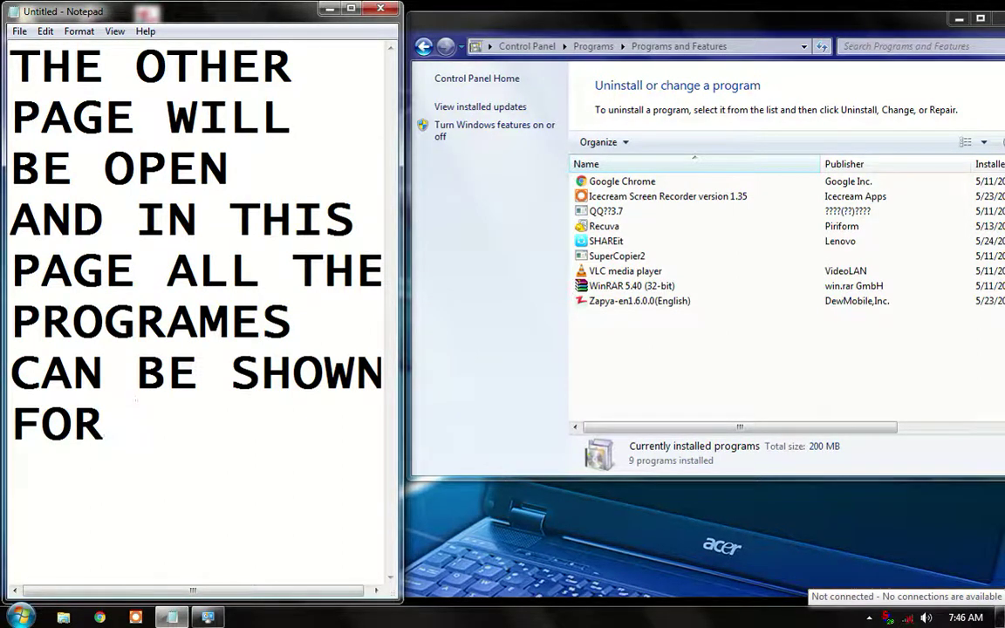
type("U")
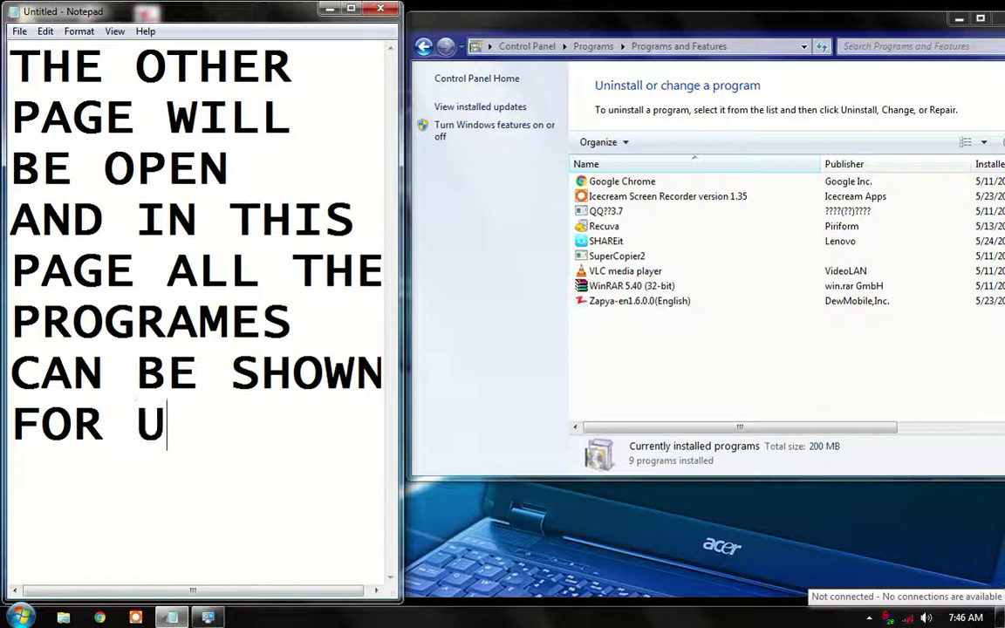
type("NINS")
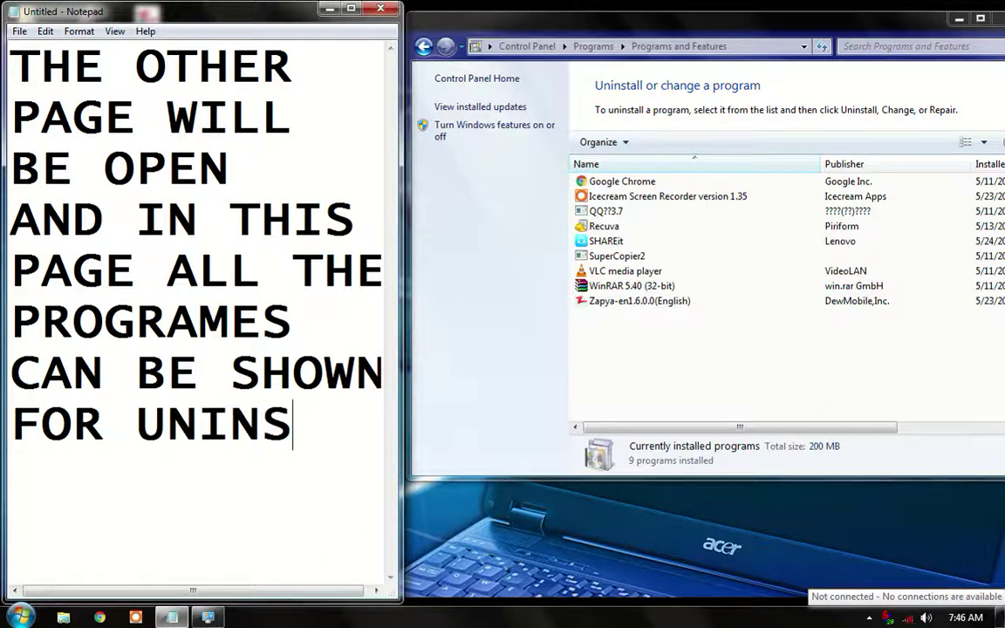
type("TALL")
- Break the note's last line before "UNINSTALL" so that the word stands on its own line
key("Left")
key("Left")
key("Left")
key("Left")
key("Left")
key("Left")
key("Left")
key("Left")
key("Left")
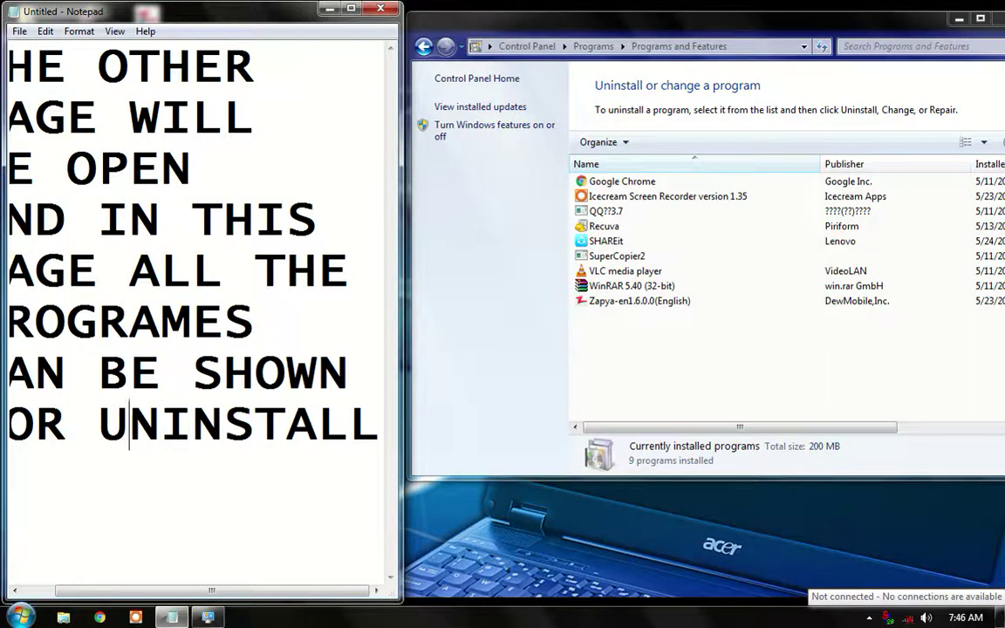
key("Return")
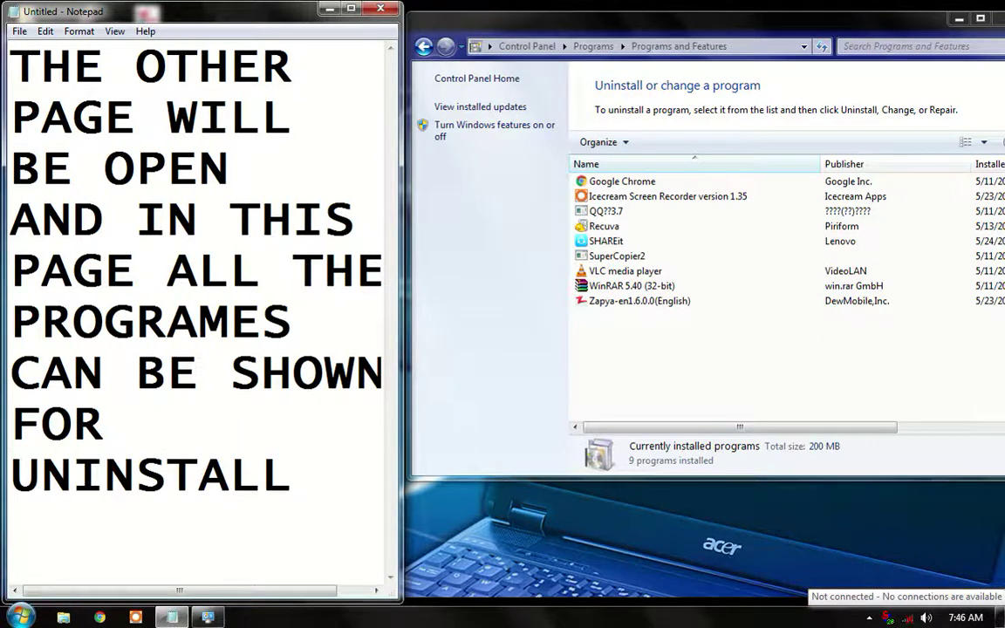
- Add the line "SO CLICK ON" below "UNINSTALL" at the end of the note
key("Right")
key("Right")
key("Right")
key("Right")
key("Right")
key("Right")
key("Right")
key("Right")
key("Right")
key("Home")
key("End")
key("Return")
type("SO CL")
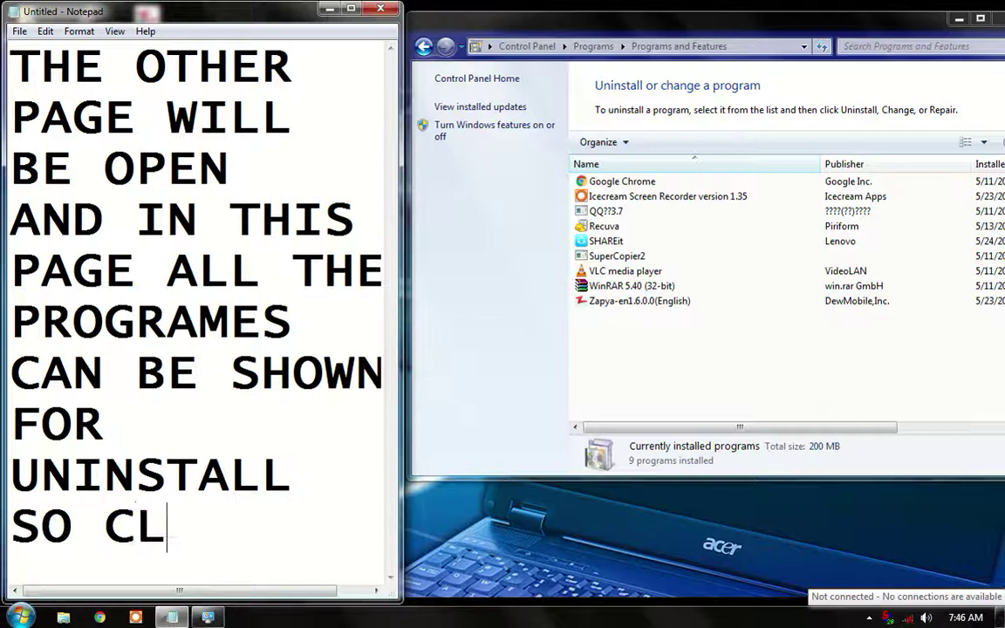
type("ICK ON")
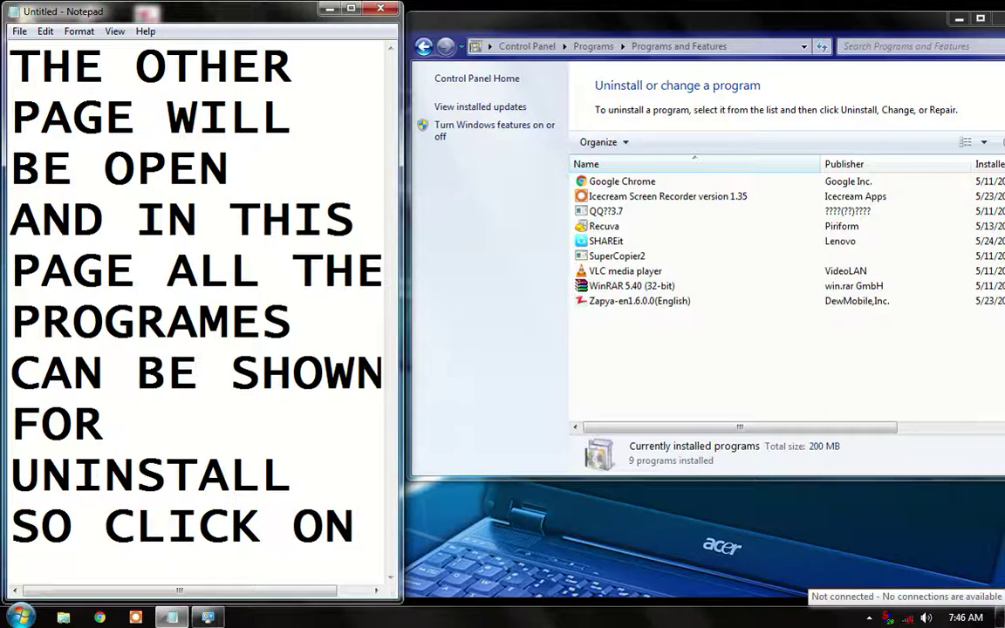
- Clear the whole note, write "THAT PROGRAM" as its first line and start a second line
key("ctrl+a")
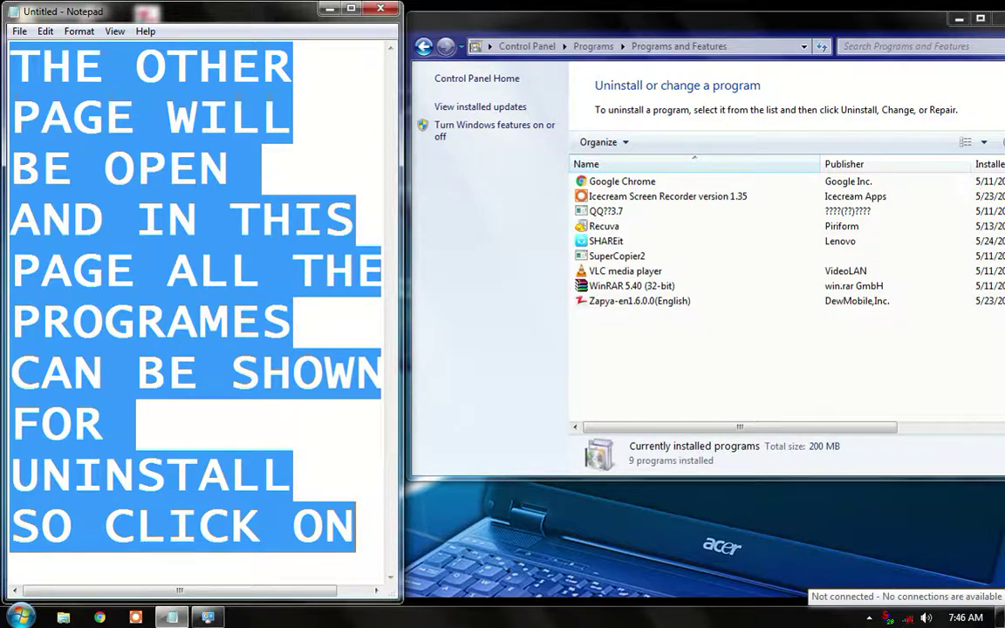
key("BackSpace")
type("TH")
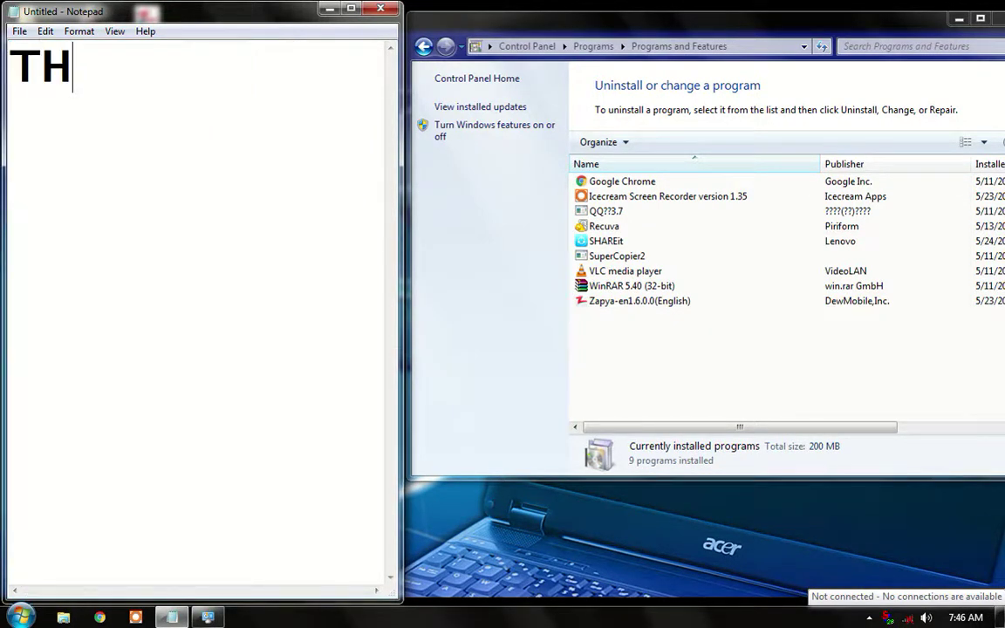
type("AT P")
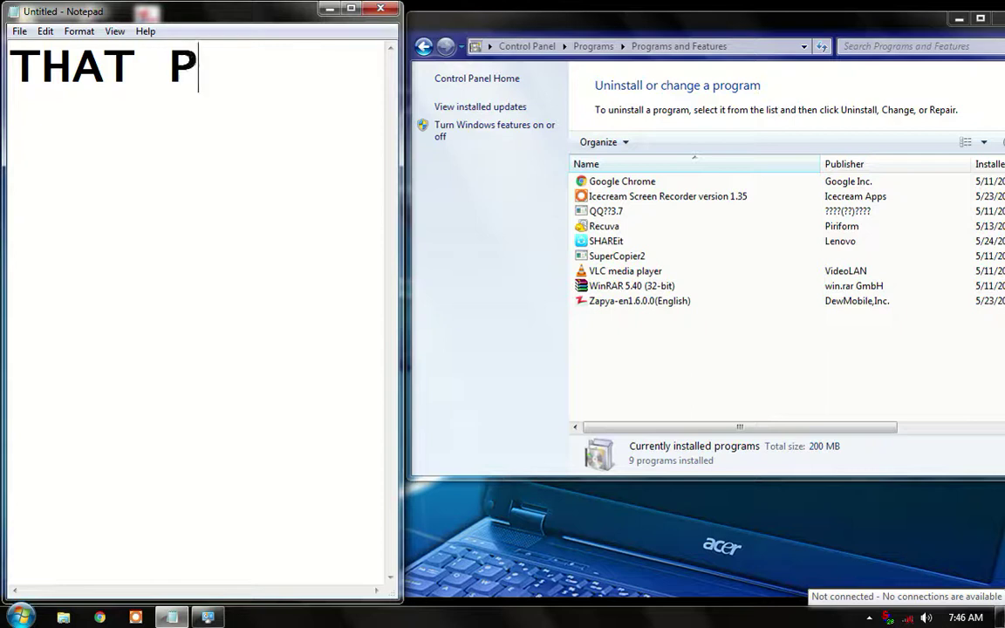
type("ROGRAM")
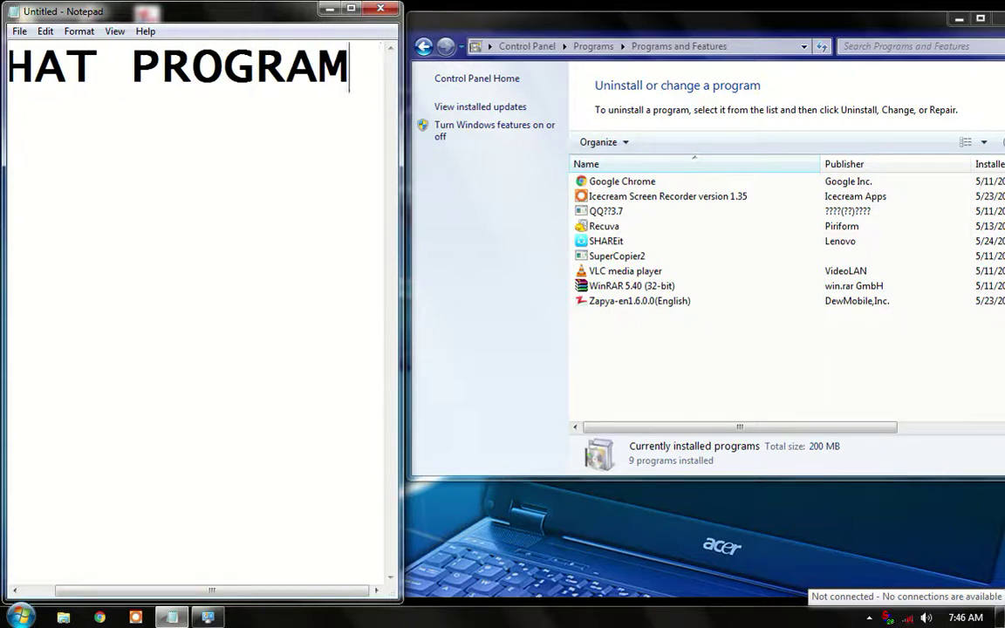
key("Return")
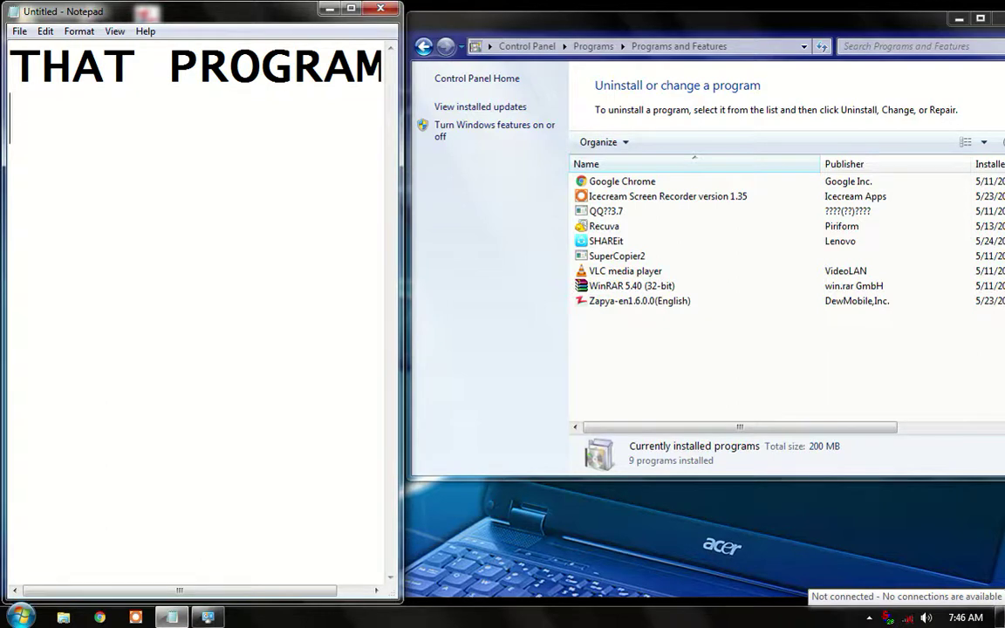
- Write "YOU CAN WANT" as the note's second line and start a third line
type("YP")
key("BackSpace")
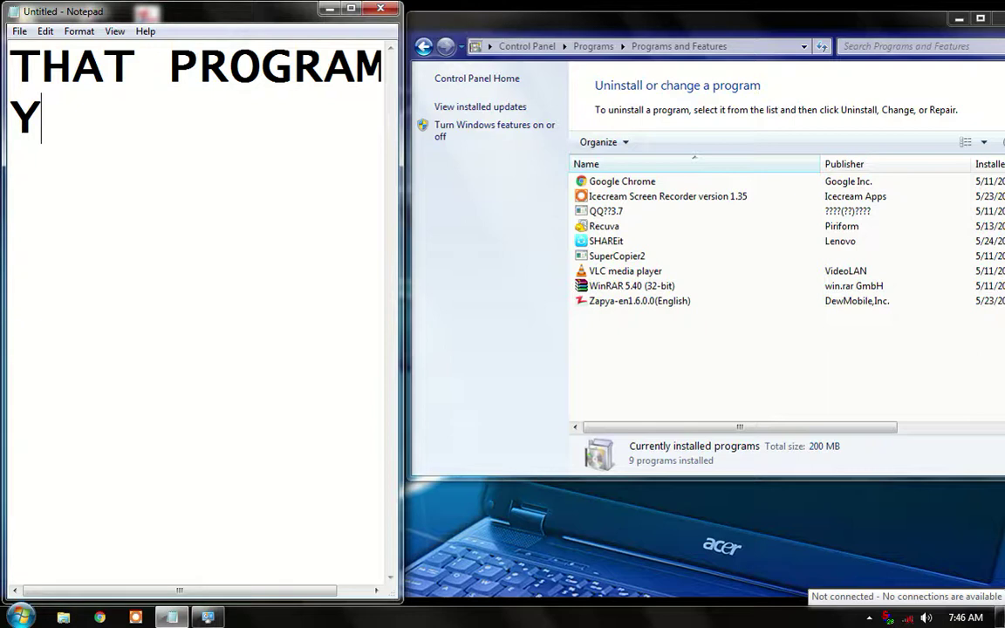
type("OU ")
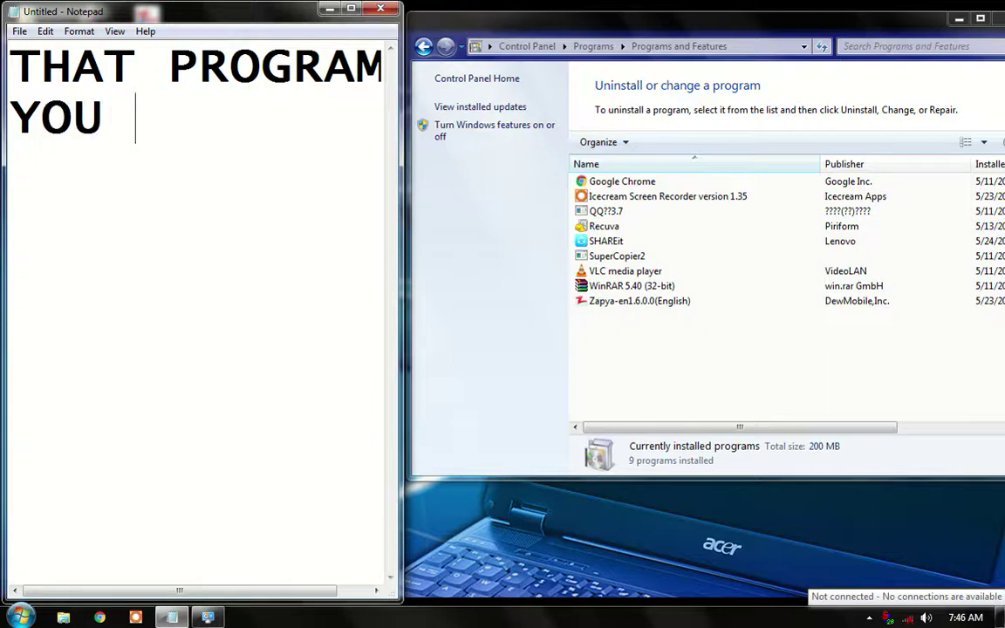
type("CAN ")
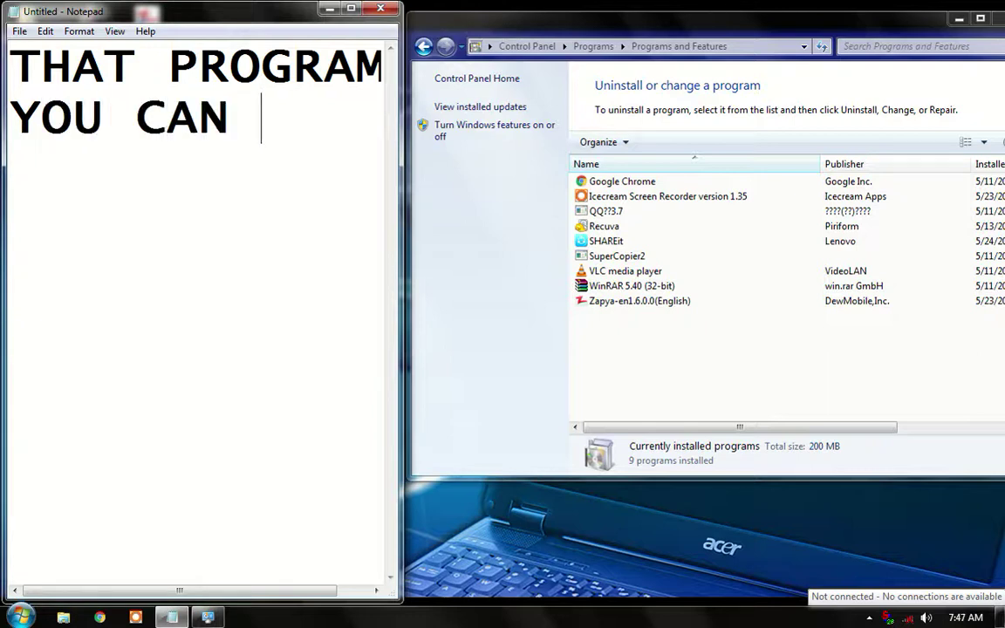
type("WANT T")
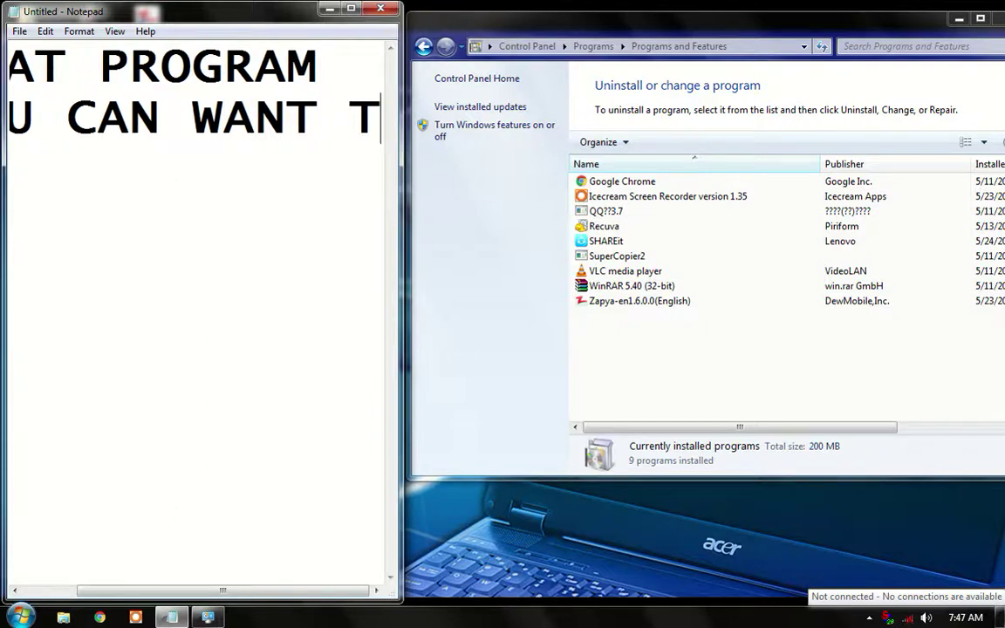
key("Return")
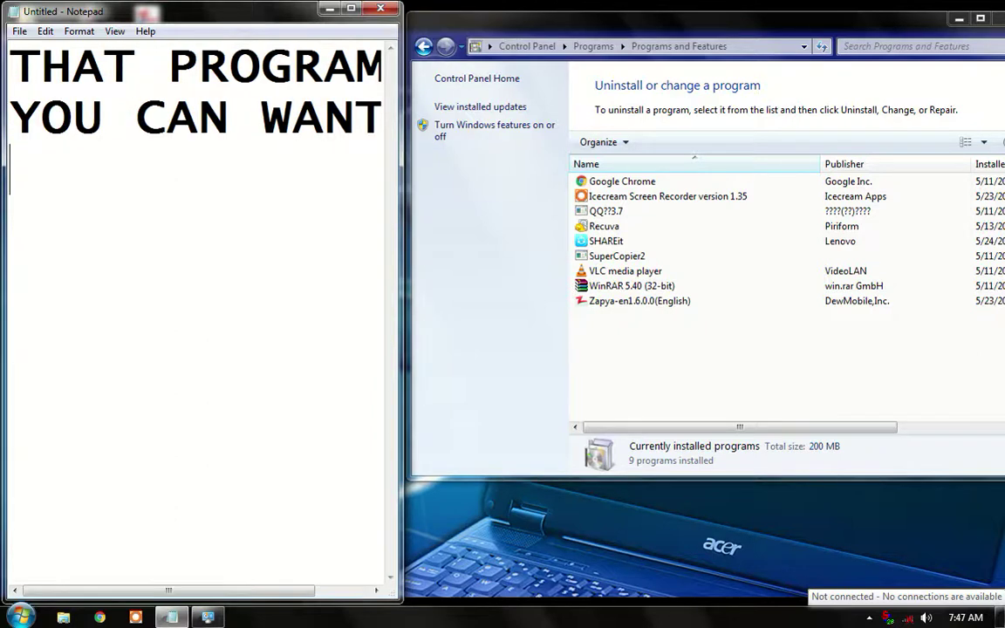
- Write "TO UNINSTALL" as the note's third line and start a fourth line
type("T")
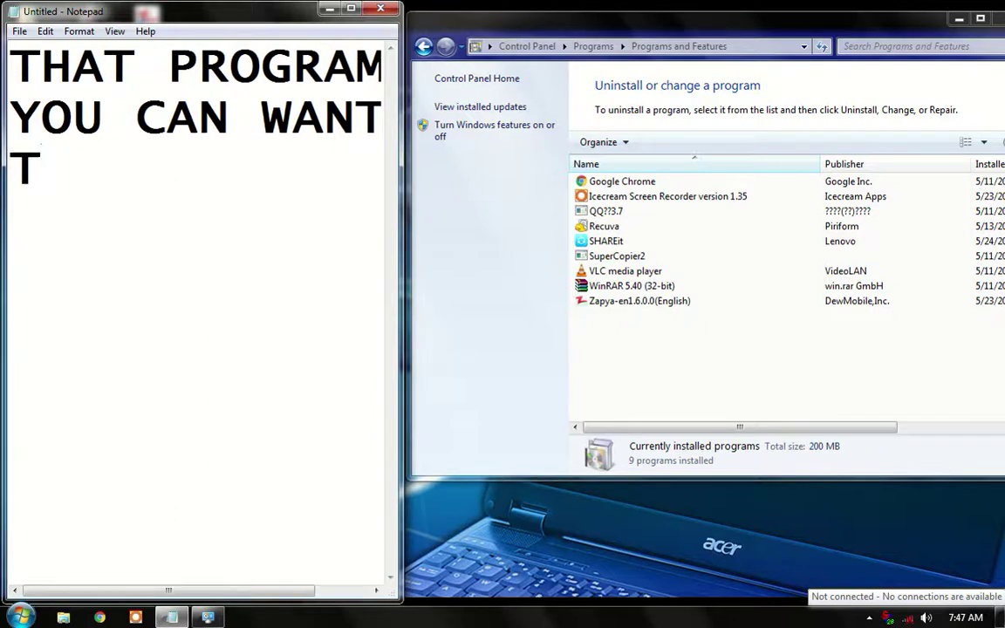
type("O")
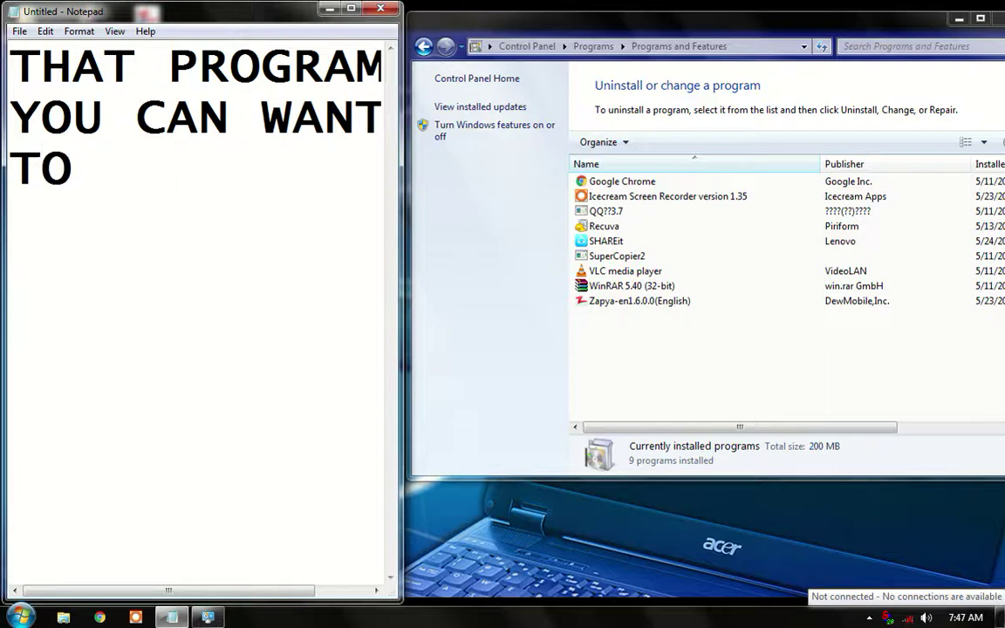
type(" UNINS")
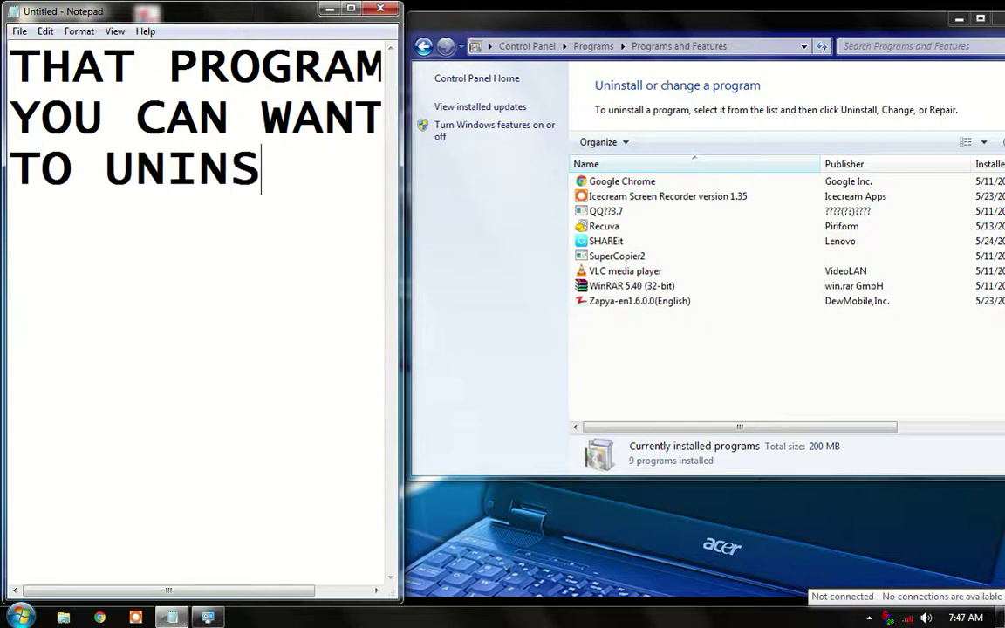
type("TALL")
key("Return")
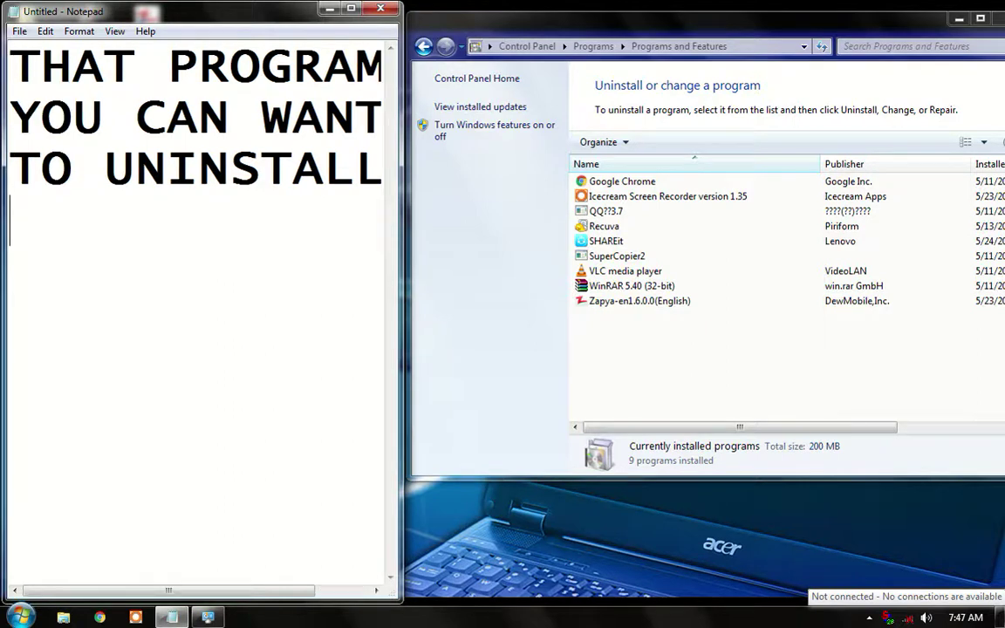
- Write "SO SEE THAT" on the note's fourth line and start a fifth line
type("SO SEE")
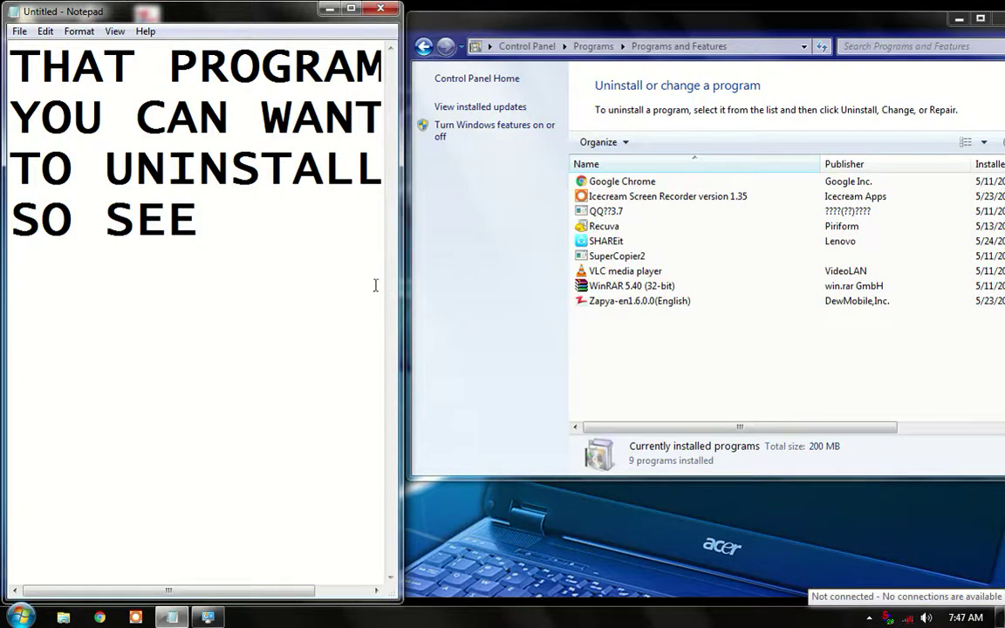
type(" THAT")
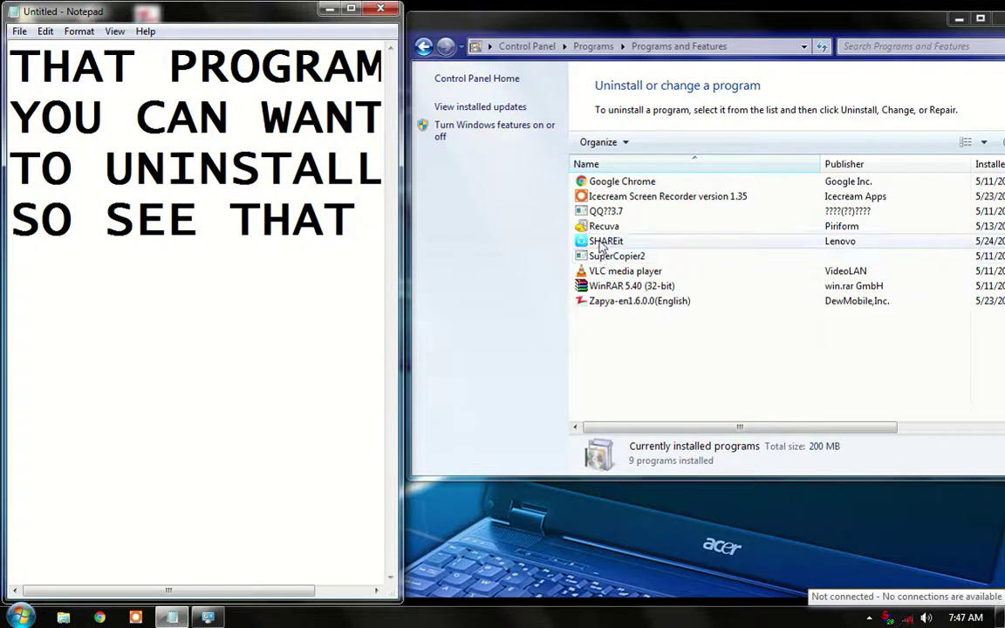
key("Return")
- Write "IN CAN CLICK" on the note's fifth line and "ON ONE" on the line below it
type("IN ")
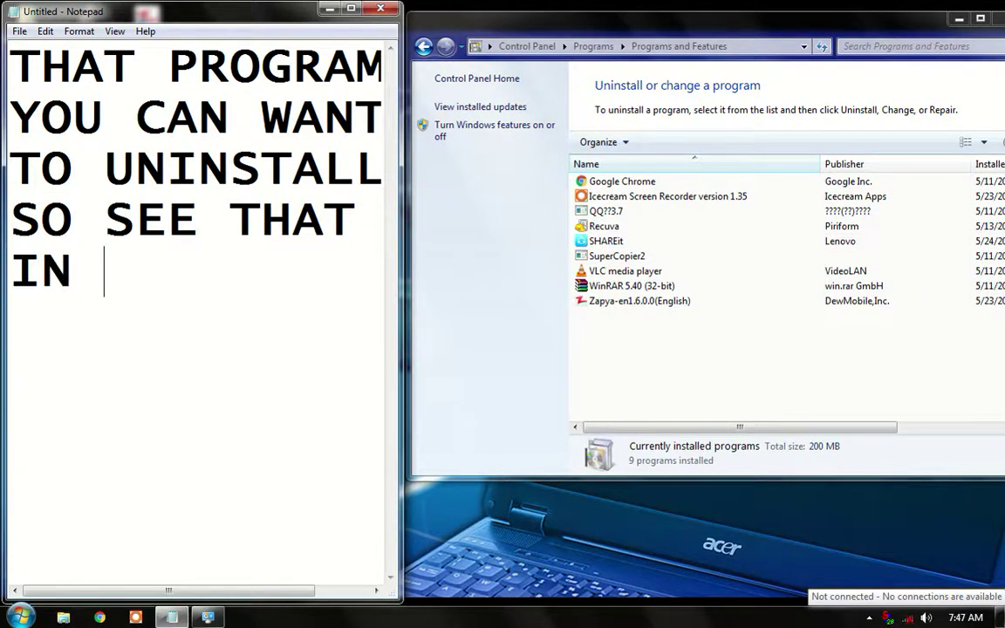
type("CAN ")
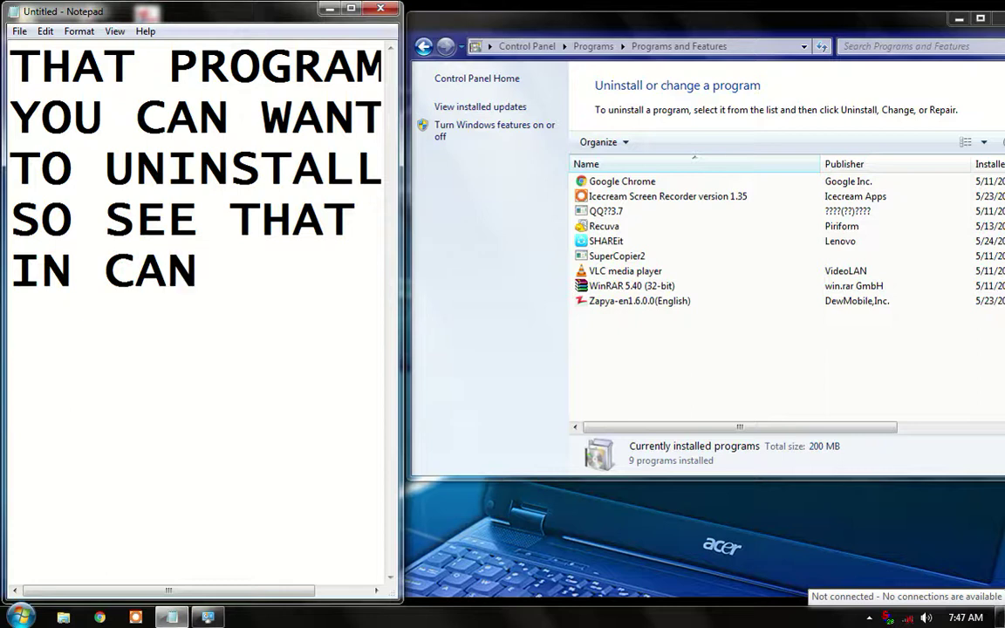
type("VLIVK")
key("BackSpace")
key("BackSpace")
key("BackSpace")
key("BackSpace")
key("BackSpace")
type("CLICK")
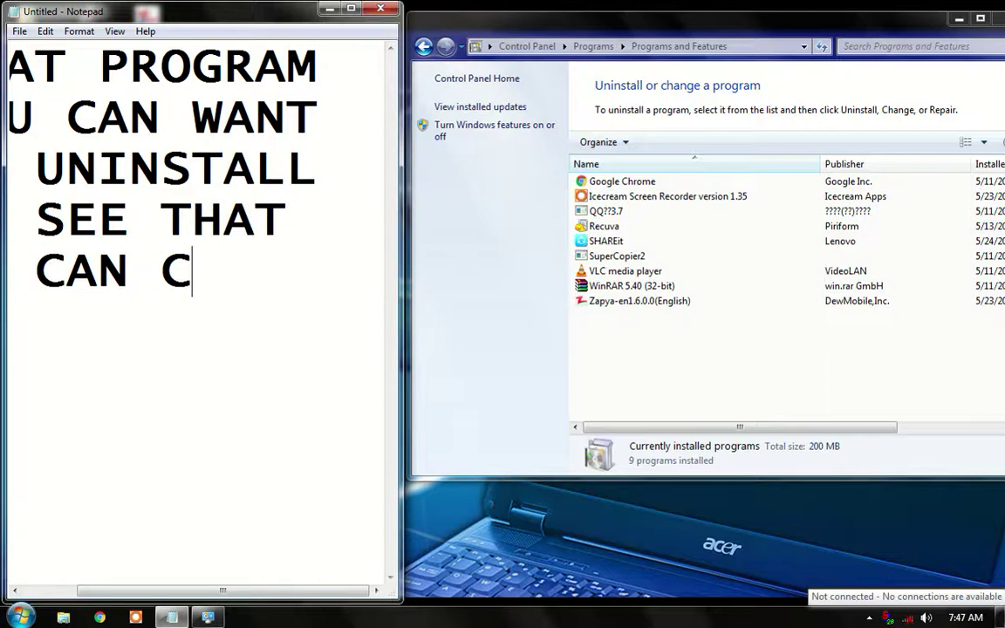
key("Return")
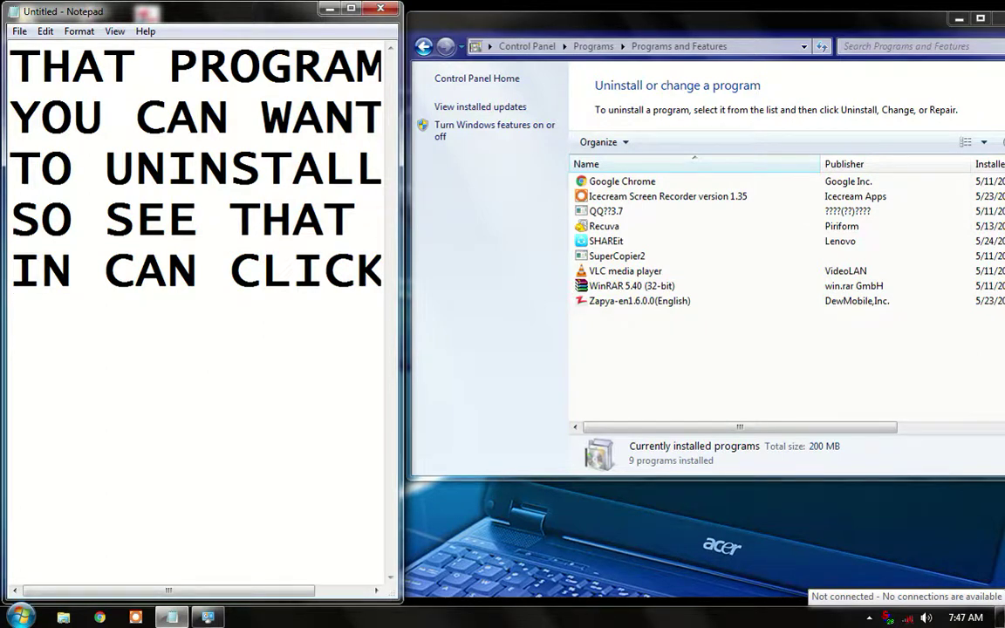
type("ON ON")
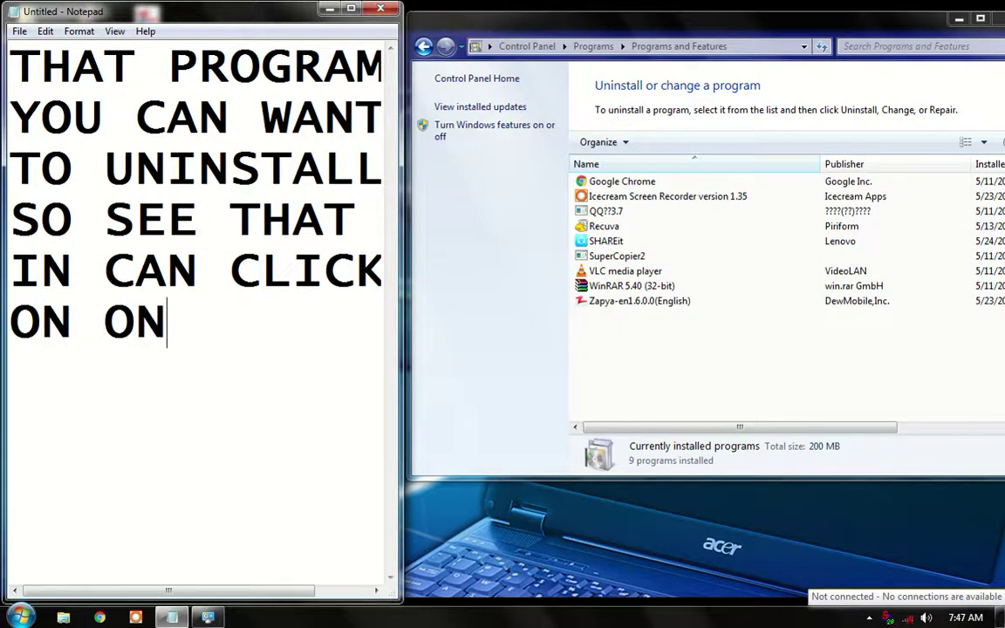
type("E")
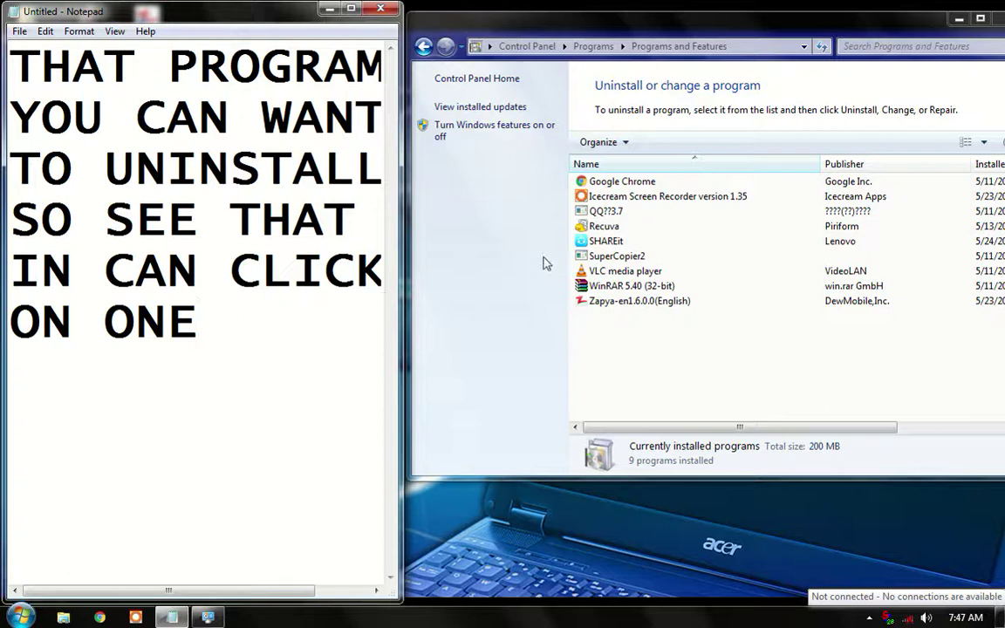
- Uninstall SHAREit from the installed programs list, confirm its complete removal and dismiss the closing message
left_click(595, 246)
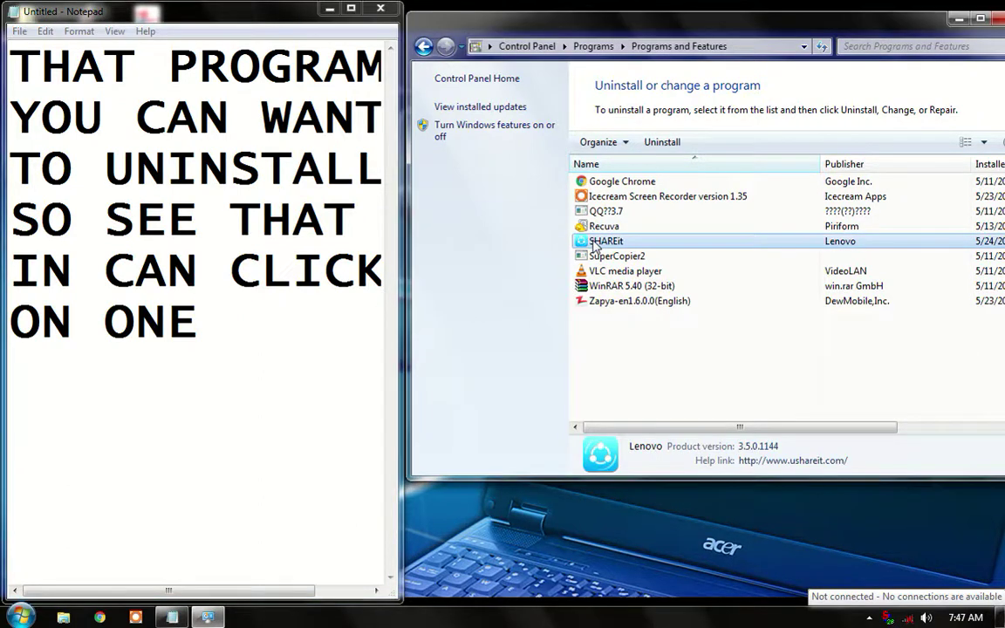
left_click(661, 144)
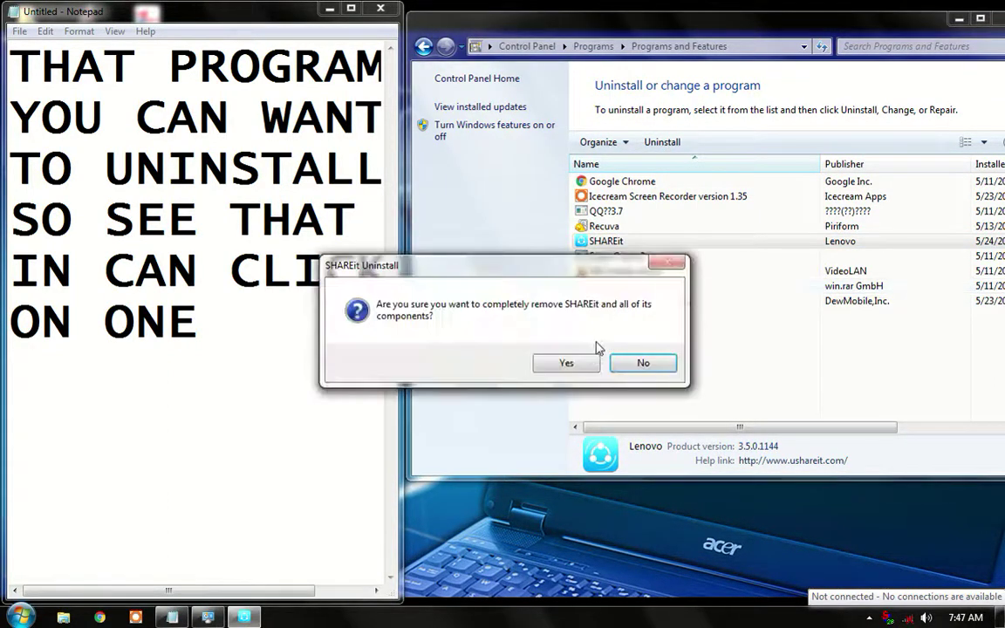
left_click(567, 364)
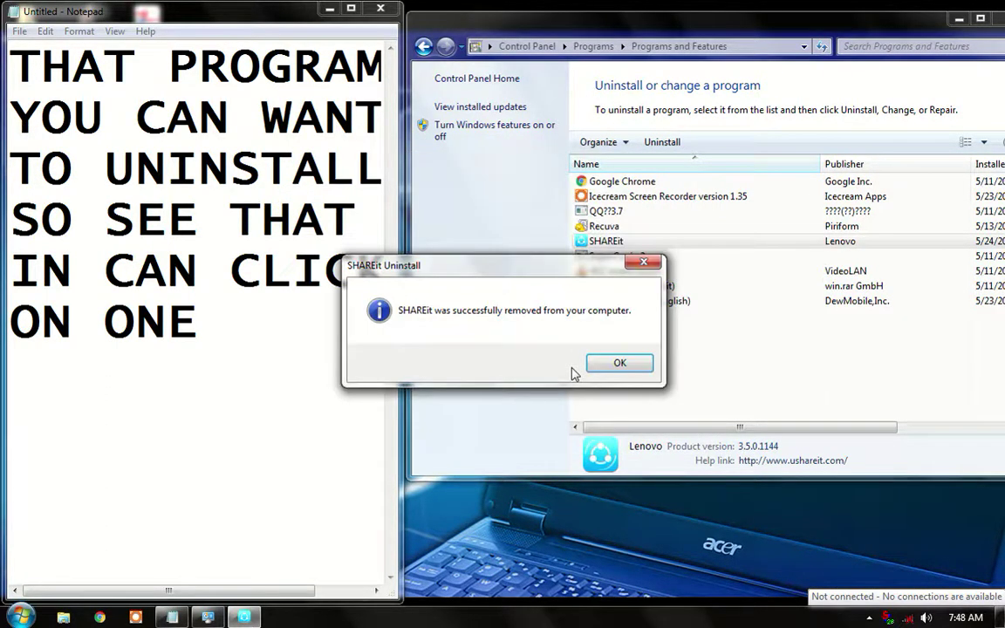
left_click(610, 365)
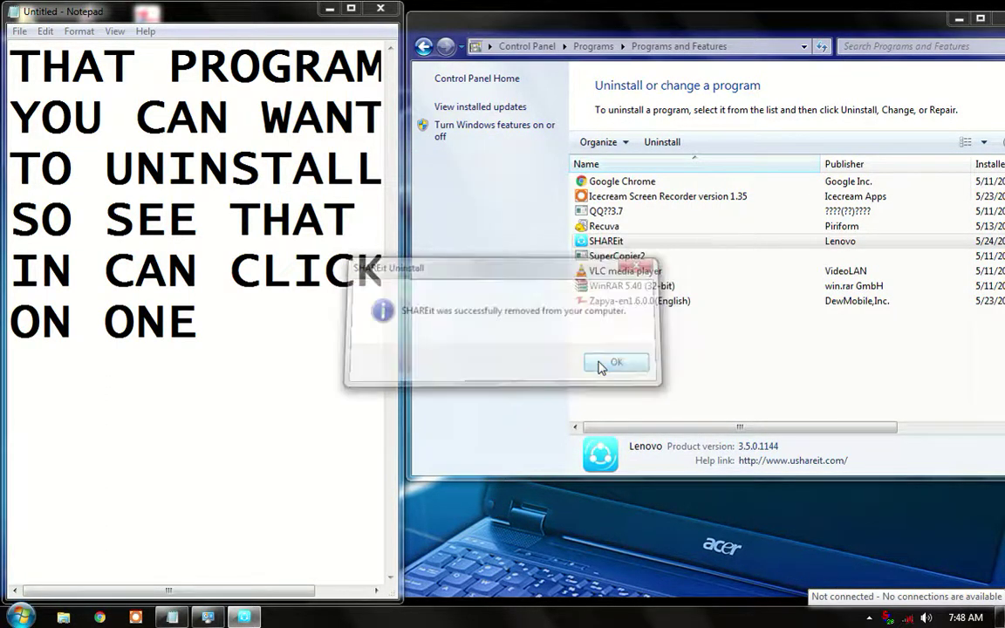
- Clear the whole note, write "YOU CAN SEE" as its first line and start a second line
left_click_drag(296, 347, 2, 72)
key("BackSpace")
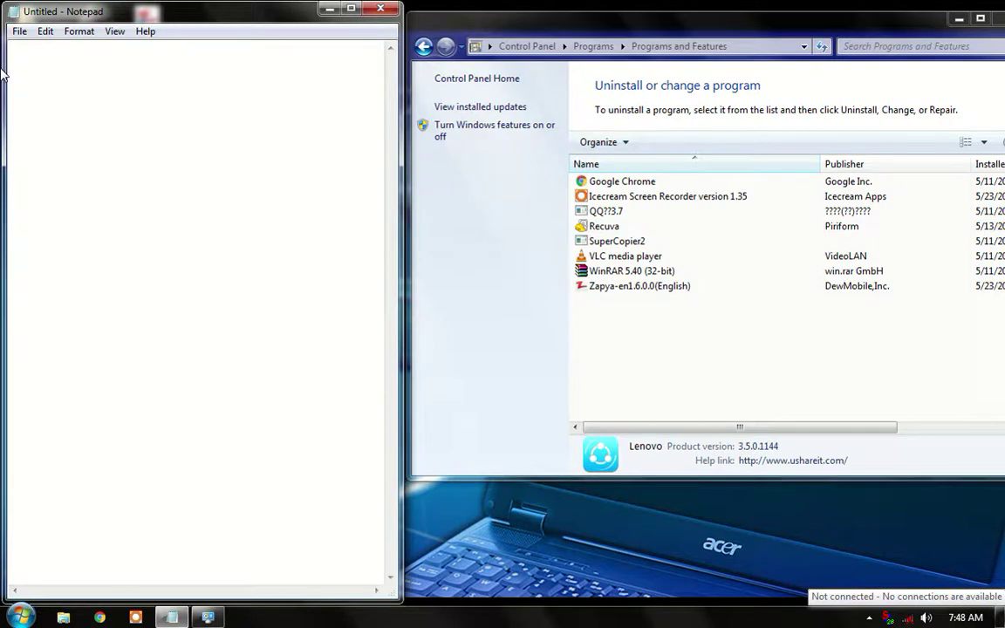
type("YO")
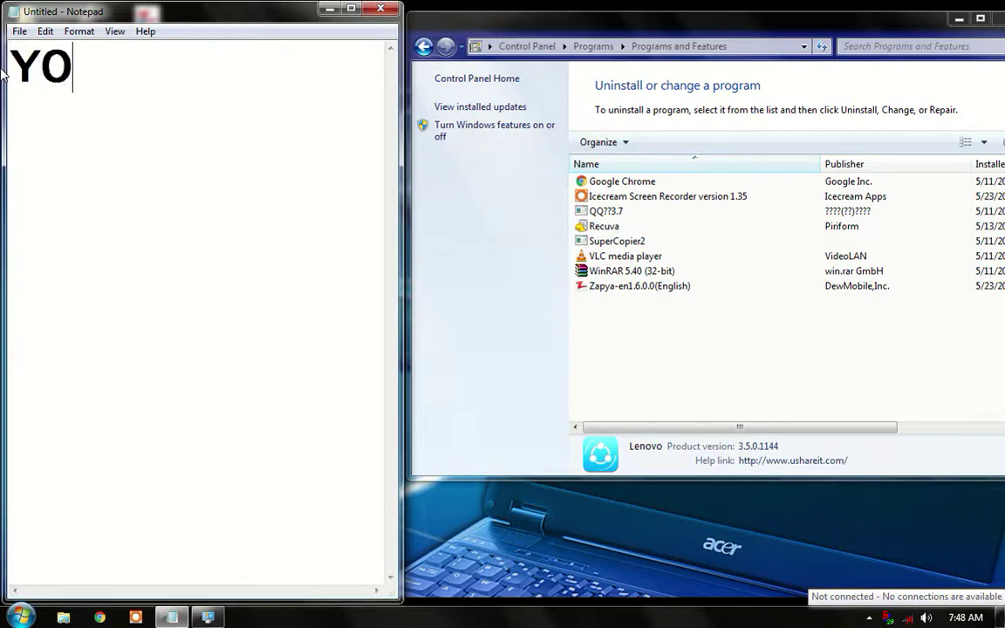
type("U CAN")
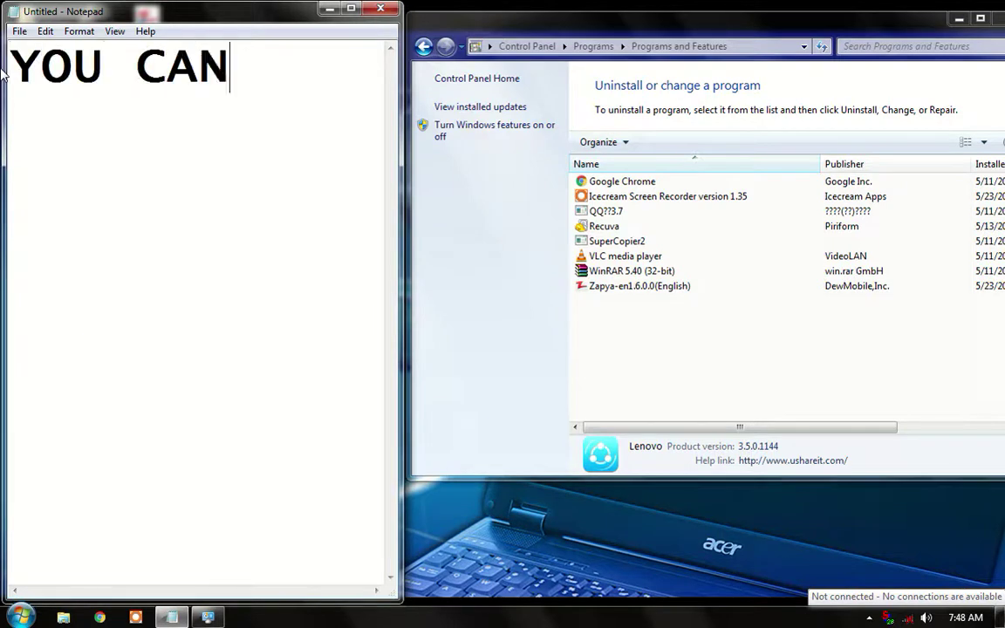
type(" SEE")
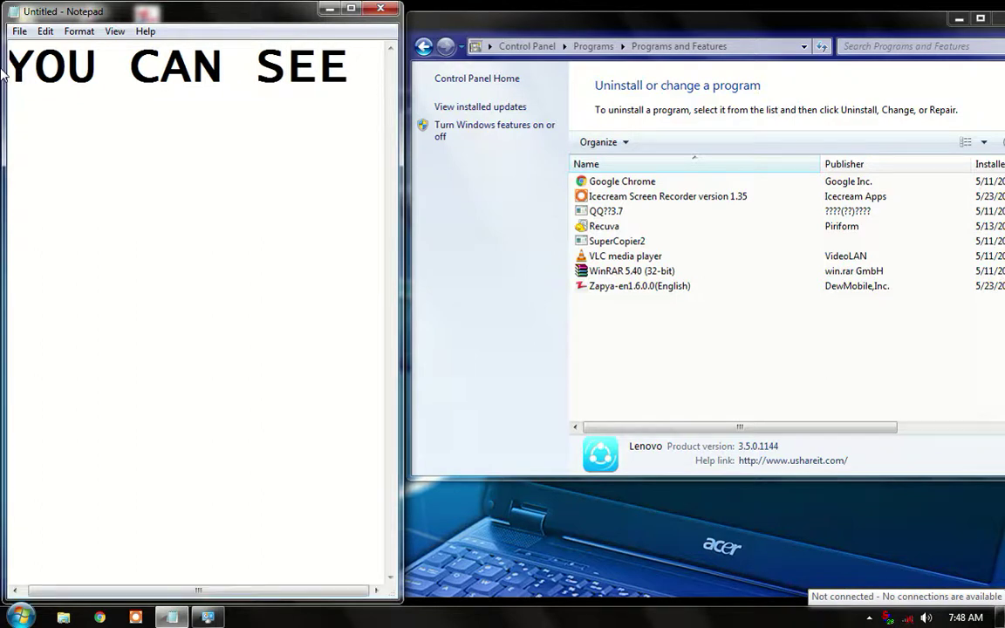
key("Return")
- Write "IT IS EASSY" as the note's second line and start a third line
type("O")
key("BackSpace")
type("IT I")
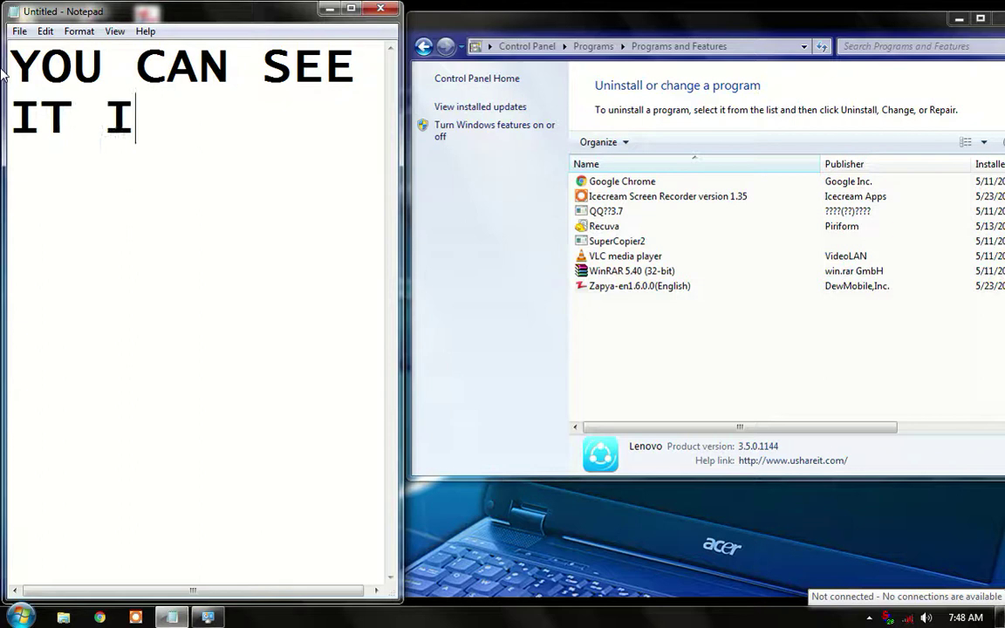
type("S EASS")
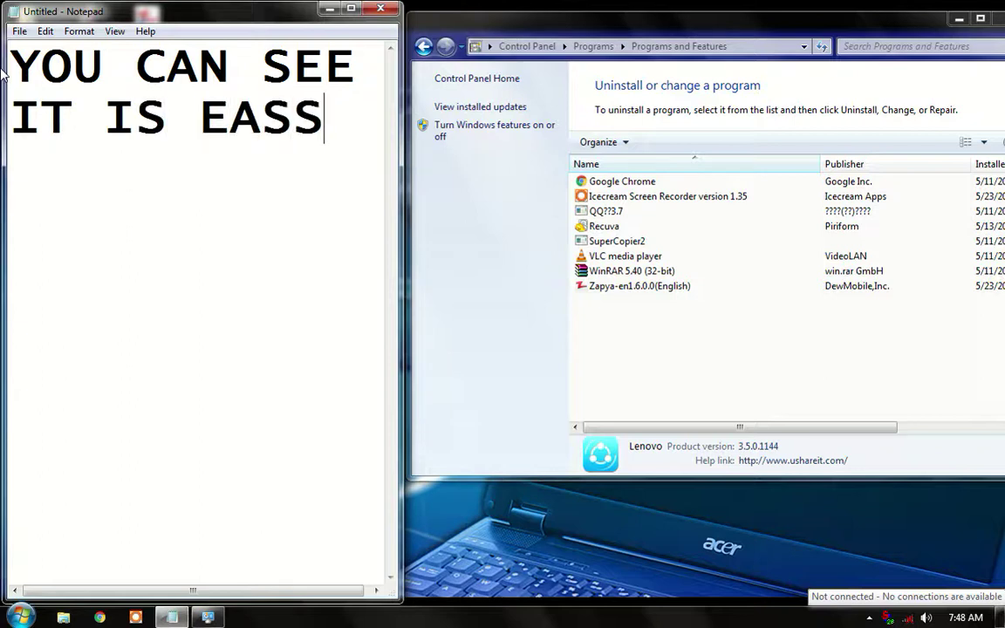
type("Y")
key("Return")
- Write "WAY TO UNINSTALL" on the note's third line
type("E")
key("BackSpace")
type("WAY TO ")
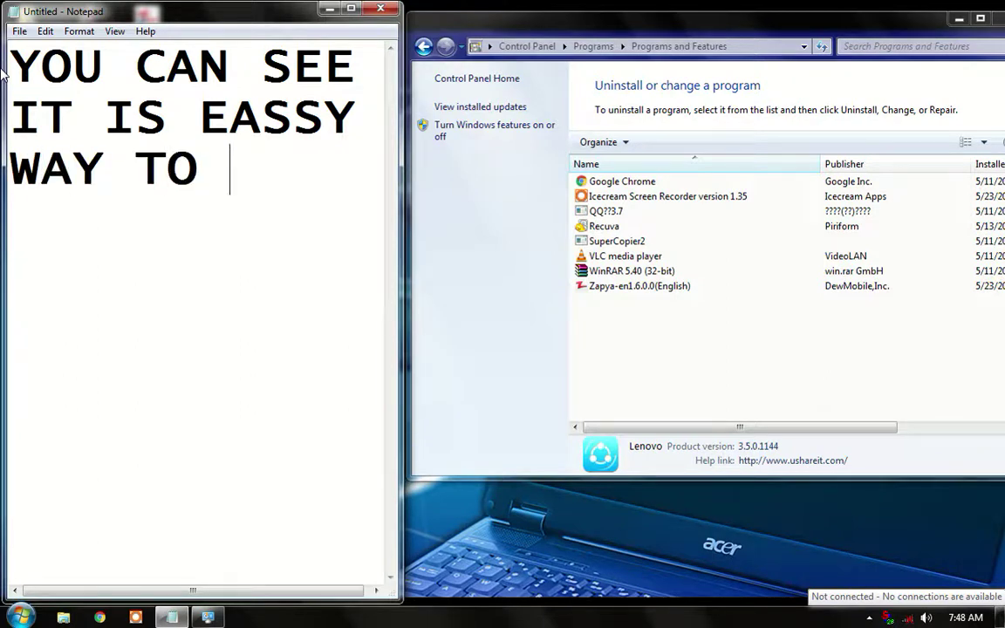
type("UNINS")
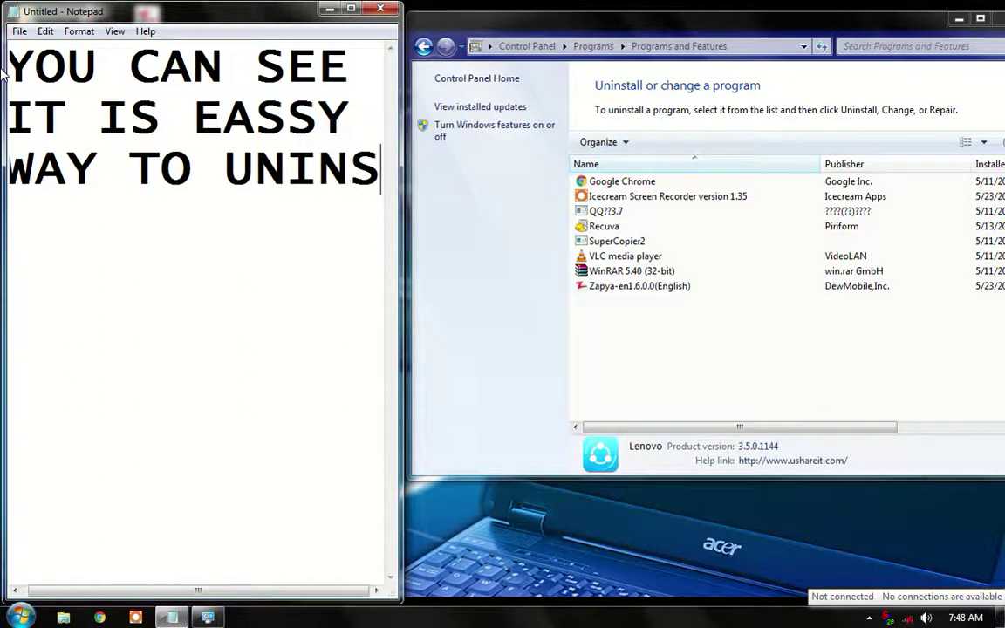
type("TAKK")
key("BackSpace")
key("BackSpace")
type("LL")
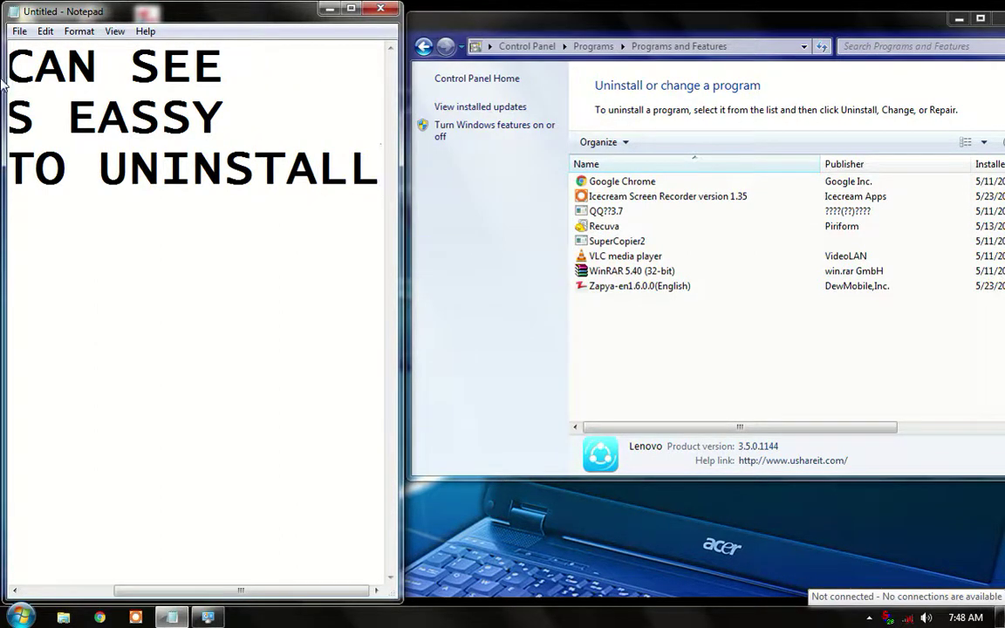
- Widen the Notepad window to fit the text and write "A PROGRAM FORM YOUR" as the note's fourth line
left_click_drag(402, 240, 580, 259)
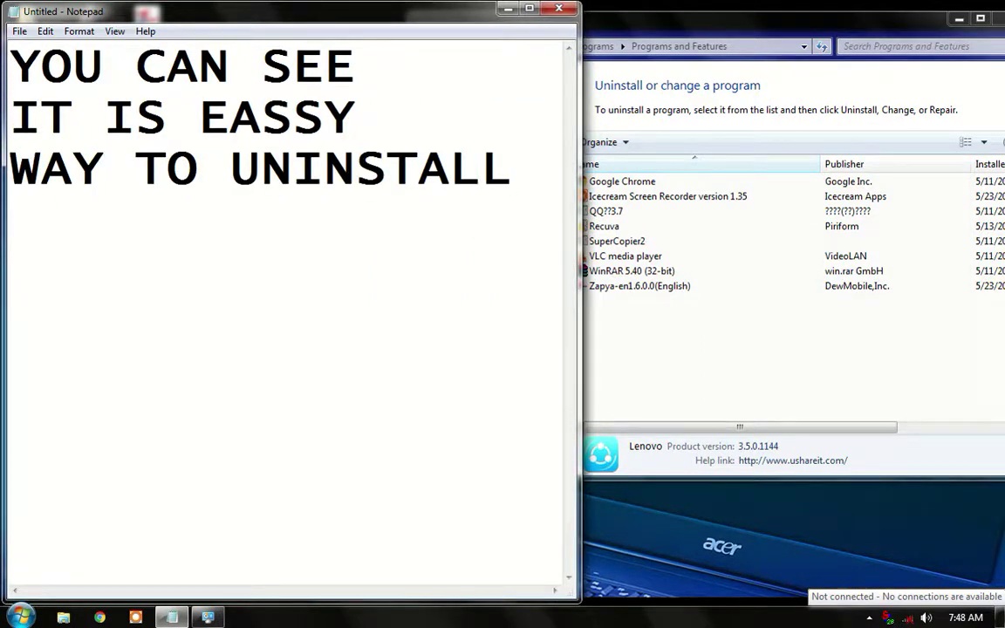
key("Return")
key("BackSpace")
key("End")
key("Return")
type("A ")
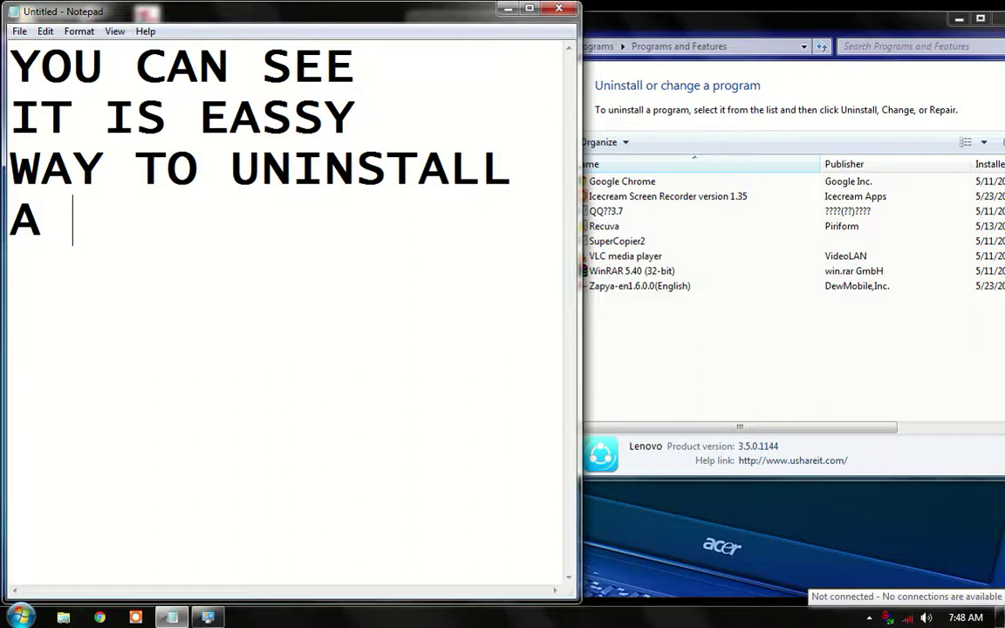
type("PROG")
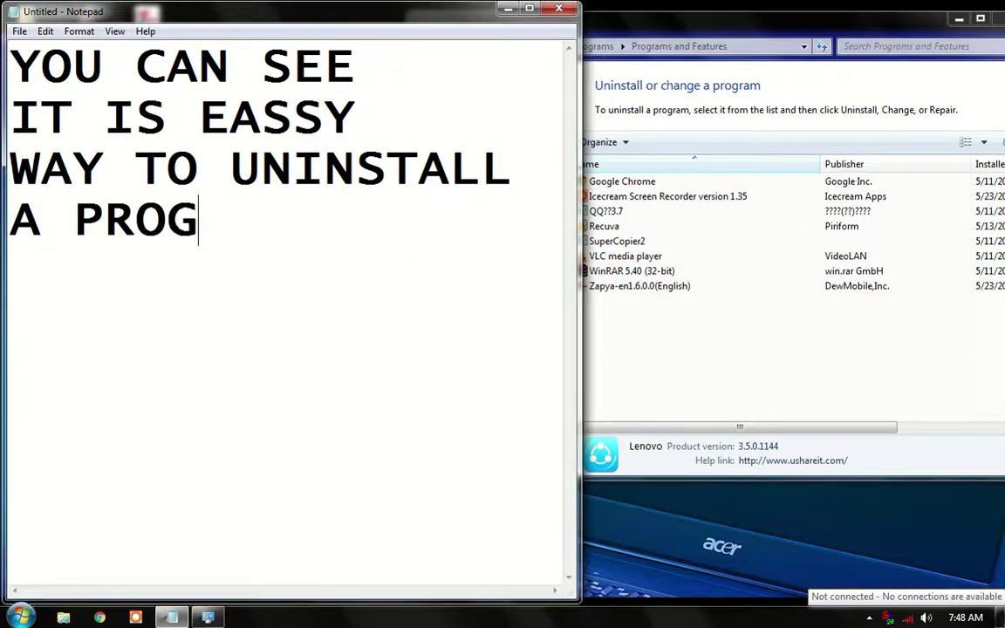
type("RAM ")
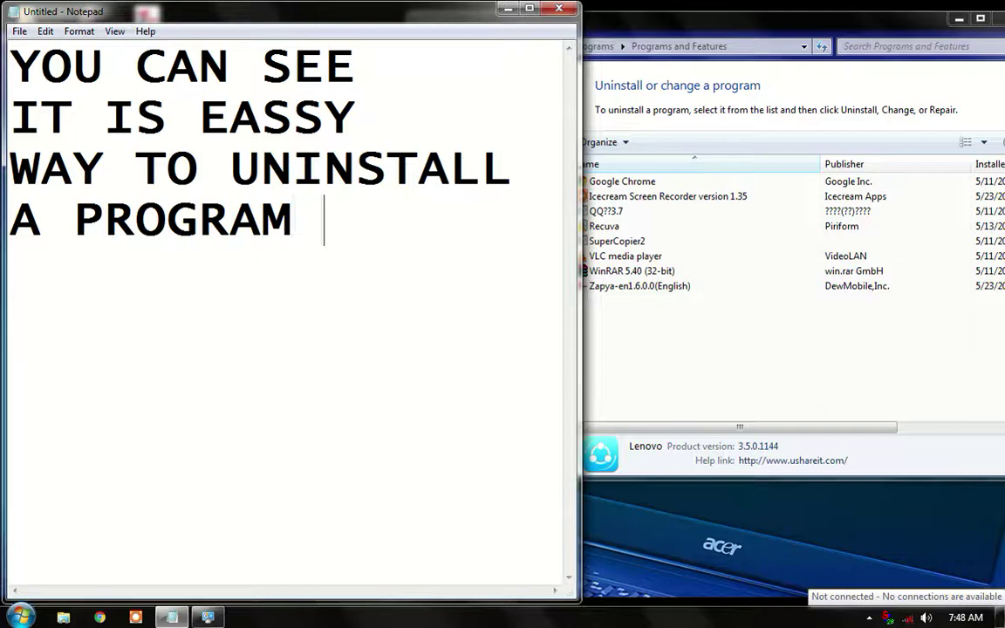
type("FOR")
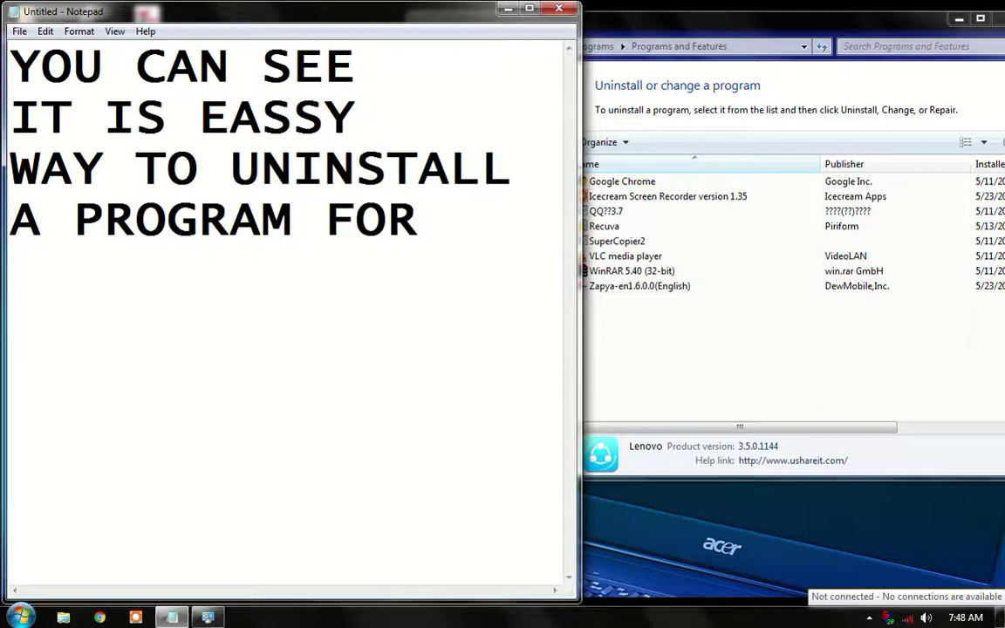
type("M YOU")
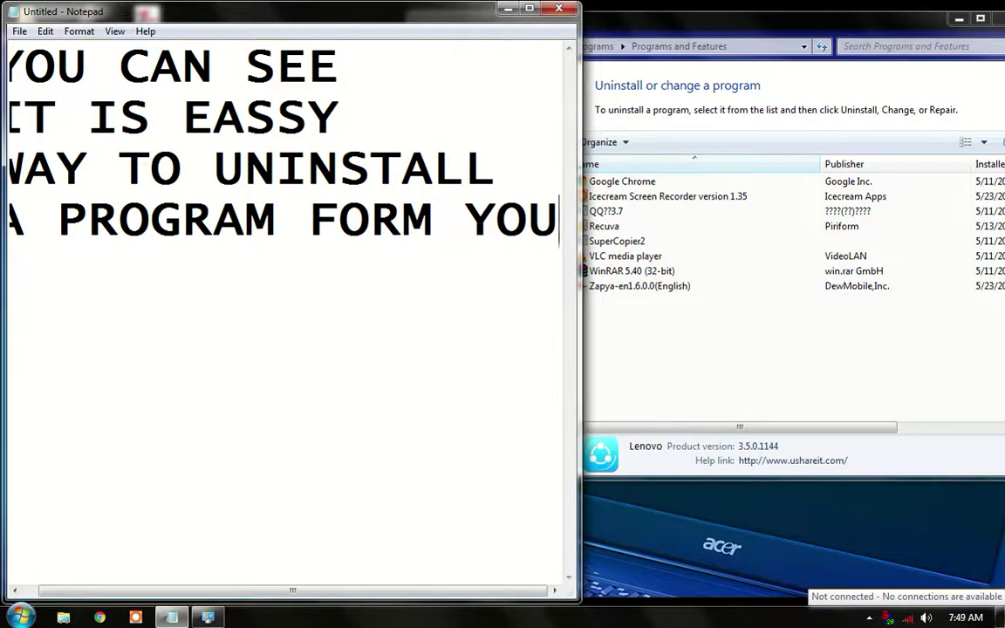
key("Return")
key("BackSpace")
type("R")
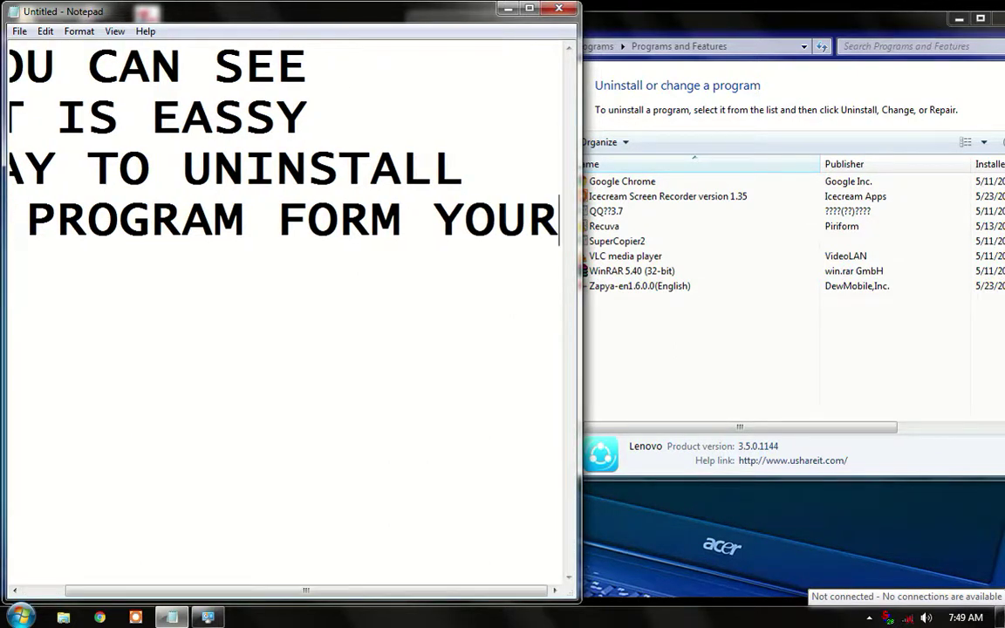
- Move "YOUR" onto a fifth line of the note and add "PC LAPTOP" after it
key("Left")
key("Left")
key("Left")
key("Return")
key("Right")
key("Right")
key("Right")
key("Right")
type("P")
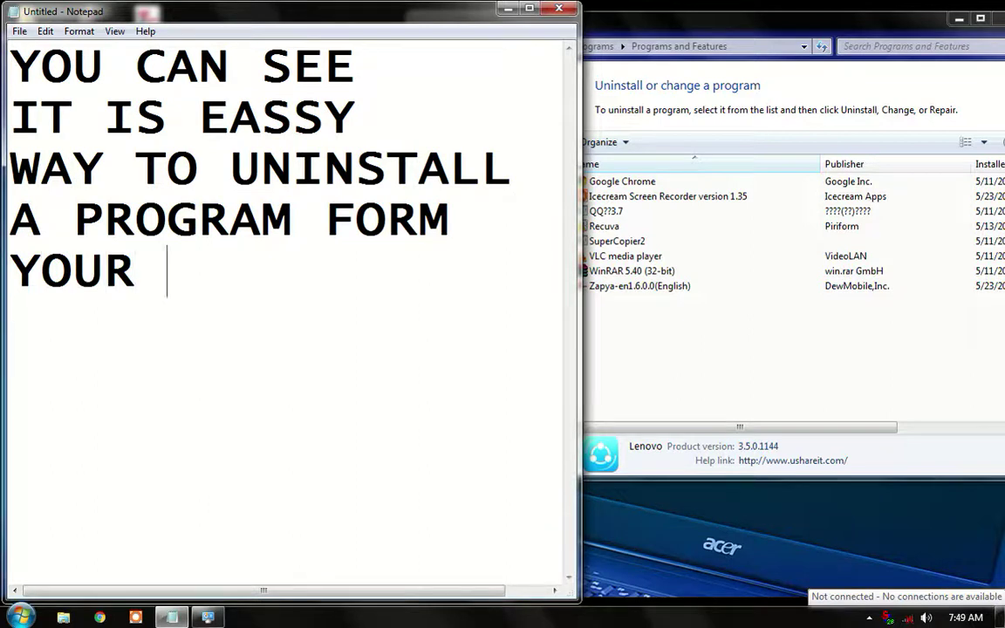
type("C L")
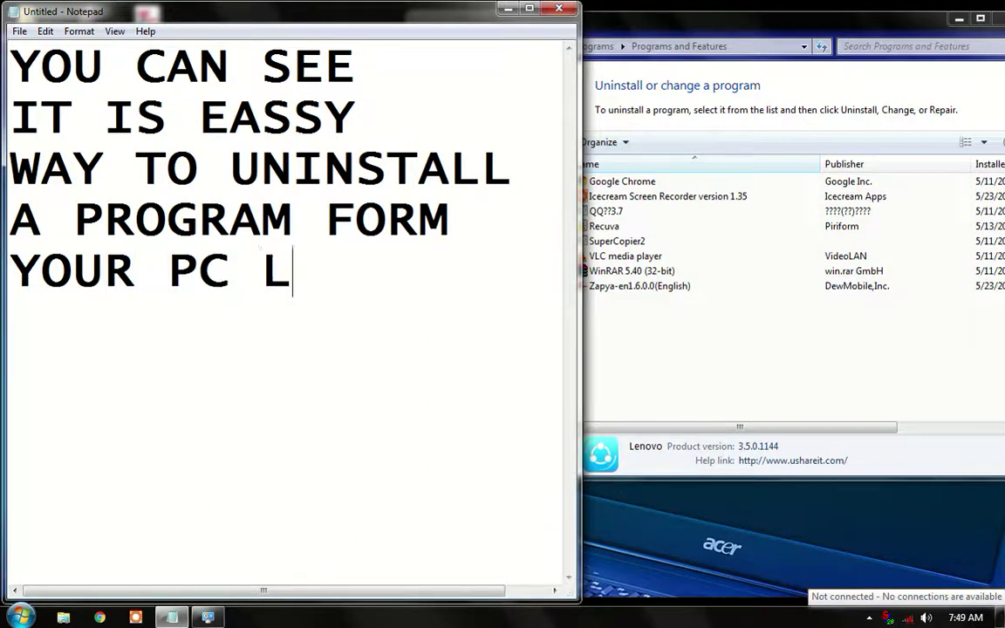
type("APTOP")
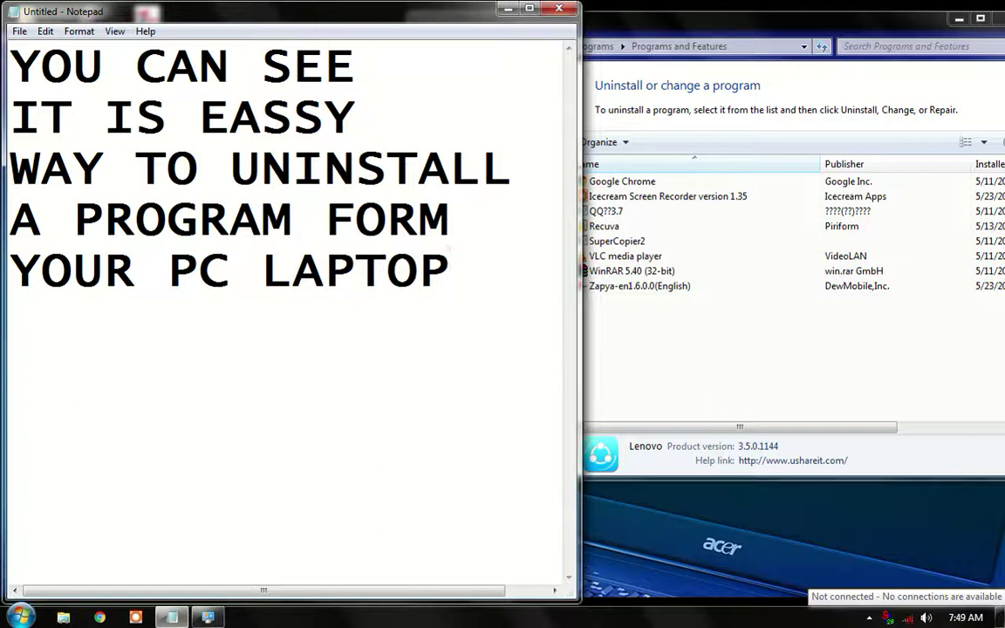
- Write "SO PLEASE LIKE" as the note's sixth line
key("Return")
type("SO")
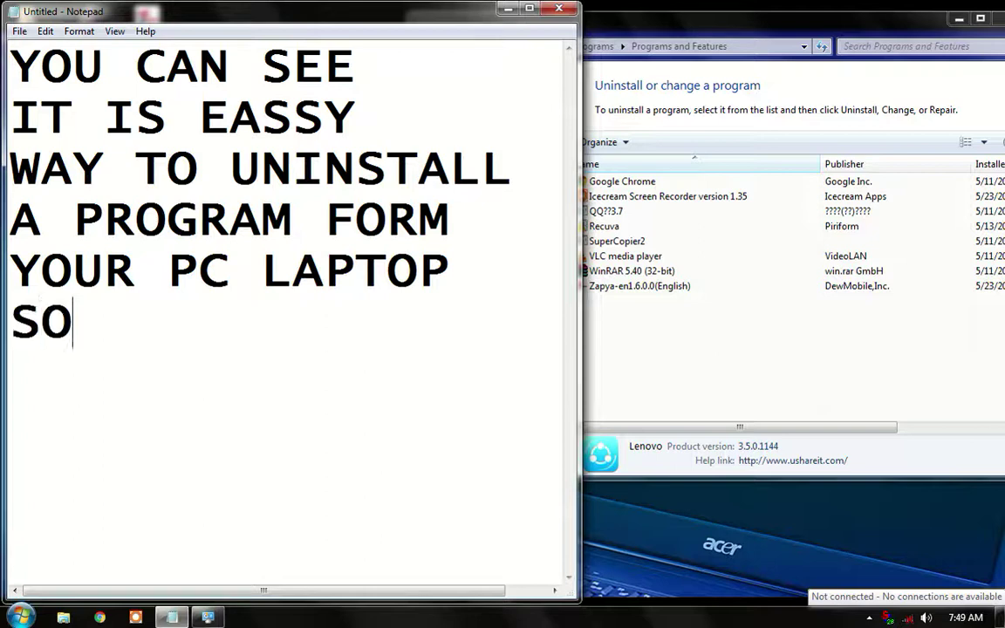
type(" PLEAS")
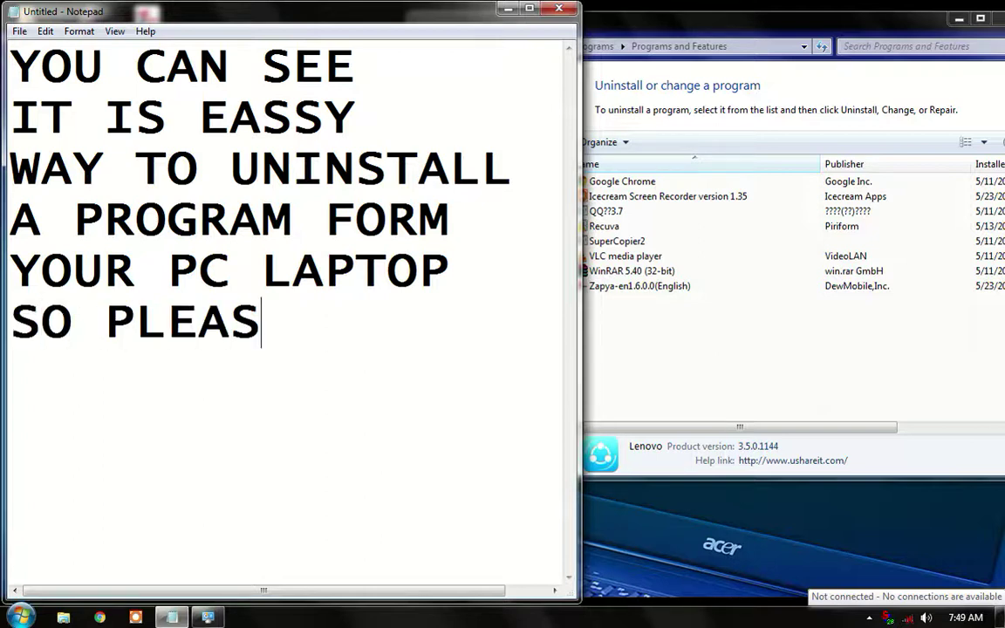
type("E LI")
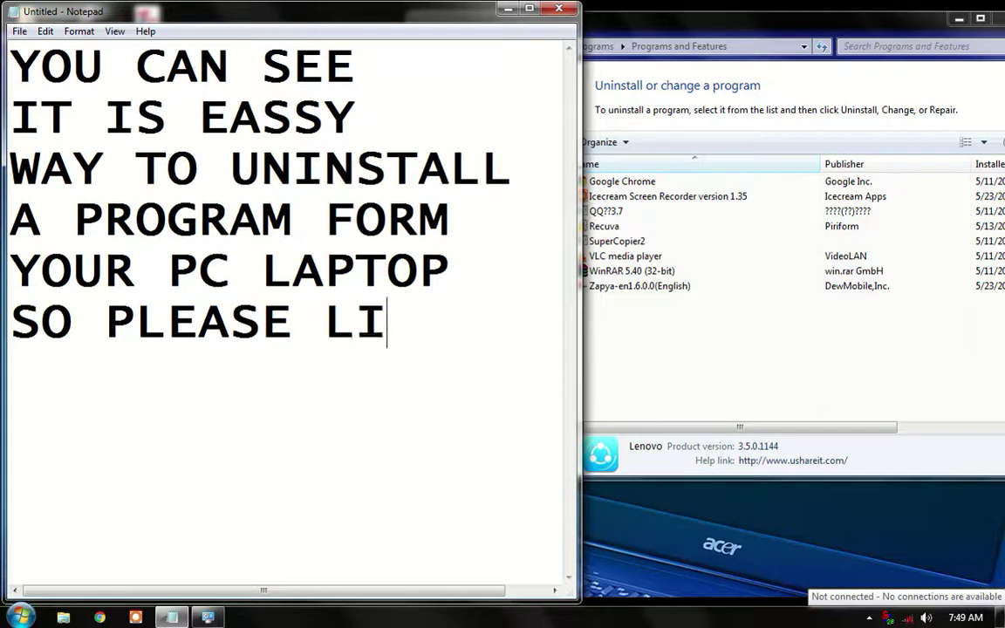
type("KE")
- Write "MY VEDIO AND" as the note's seventh line
key("Return")
type("M")
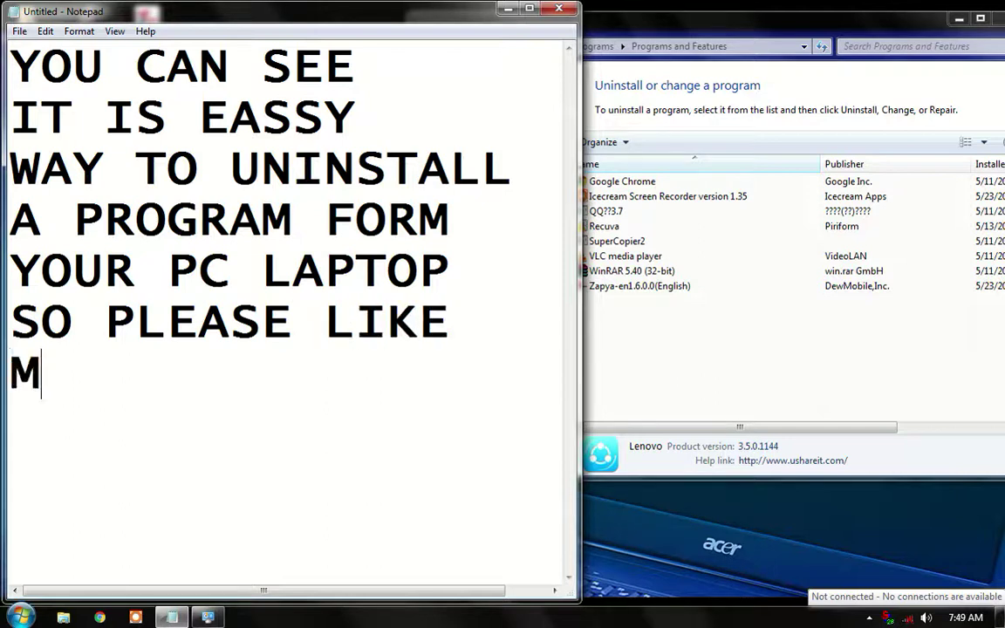
type("Y E")
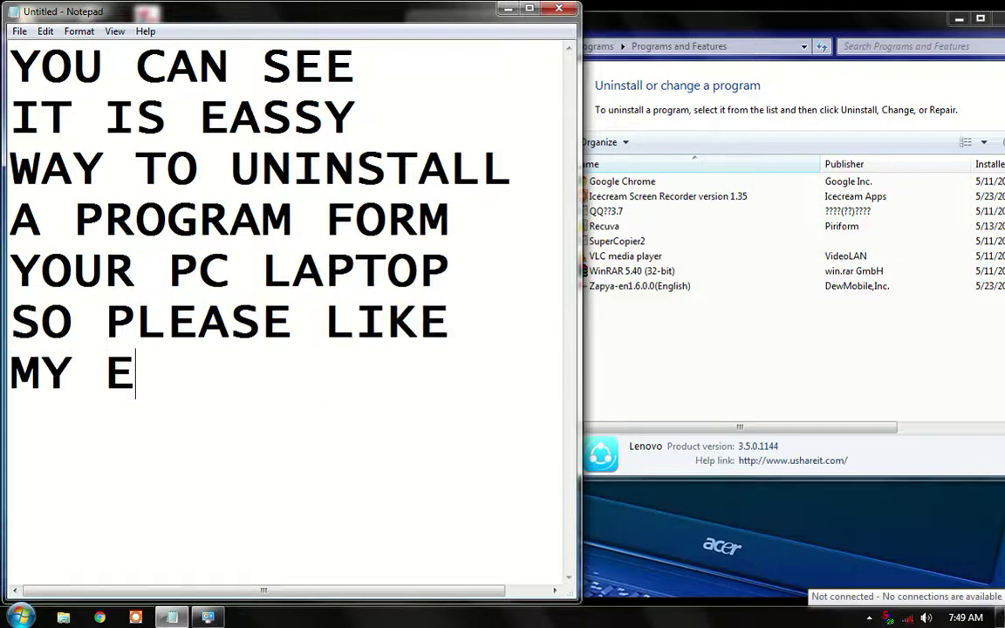
key("BackSpace")
type("VEDI")
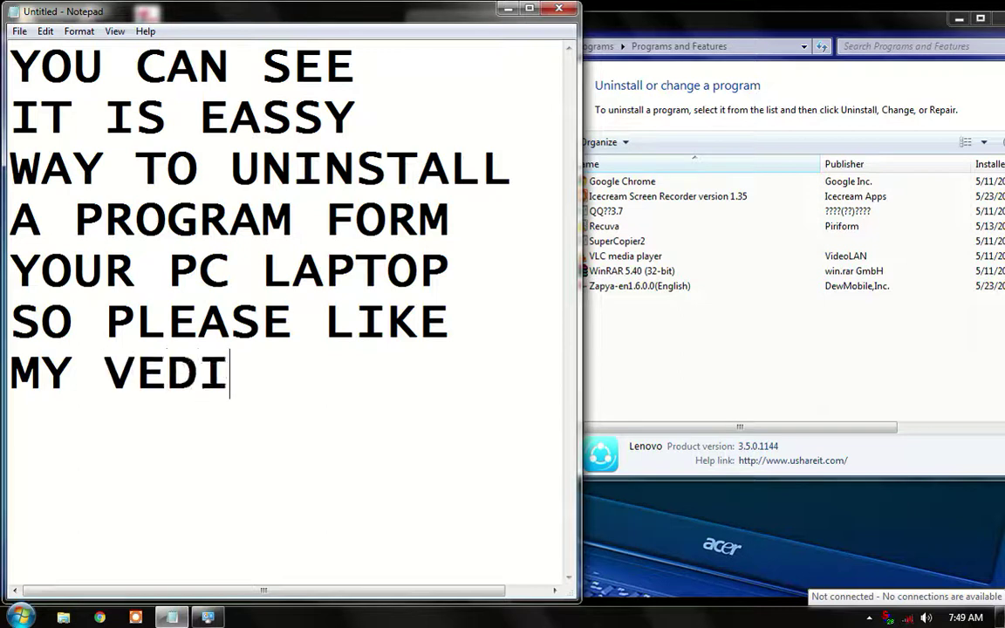
type("O AND")
- Write "SUBSCRIBE MY CHANELL" as the note's eighth line
key("Return")
type("SU")
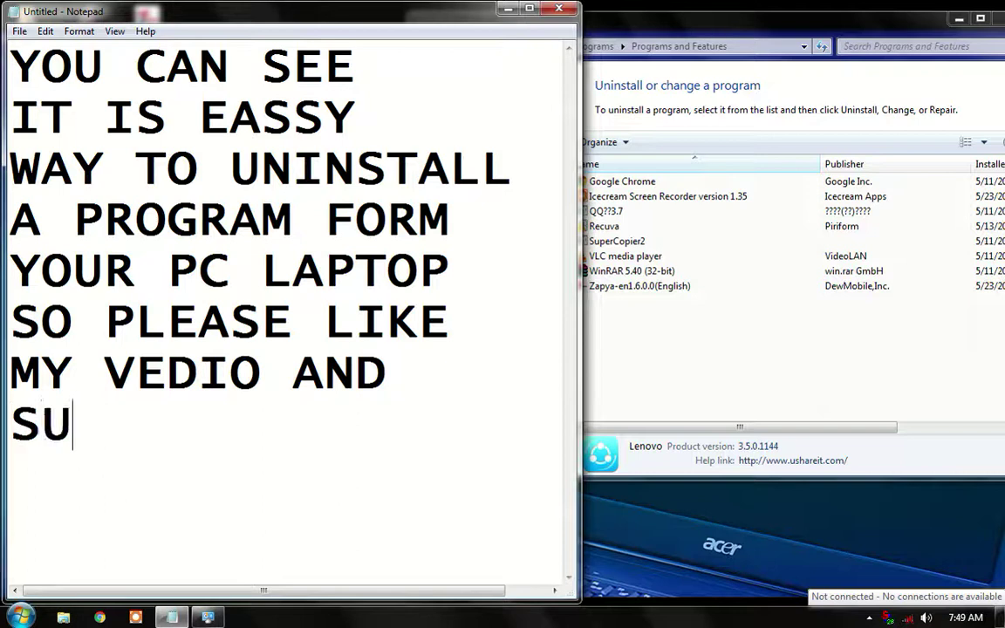
type("BSCRI")
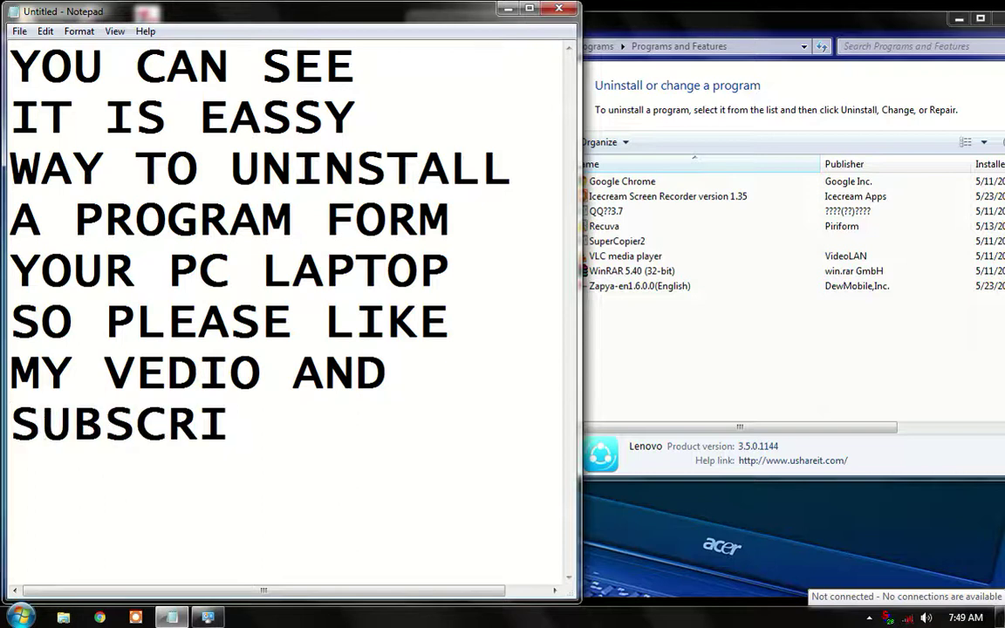
type("BE ")
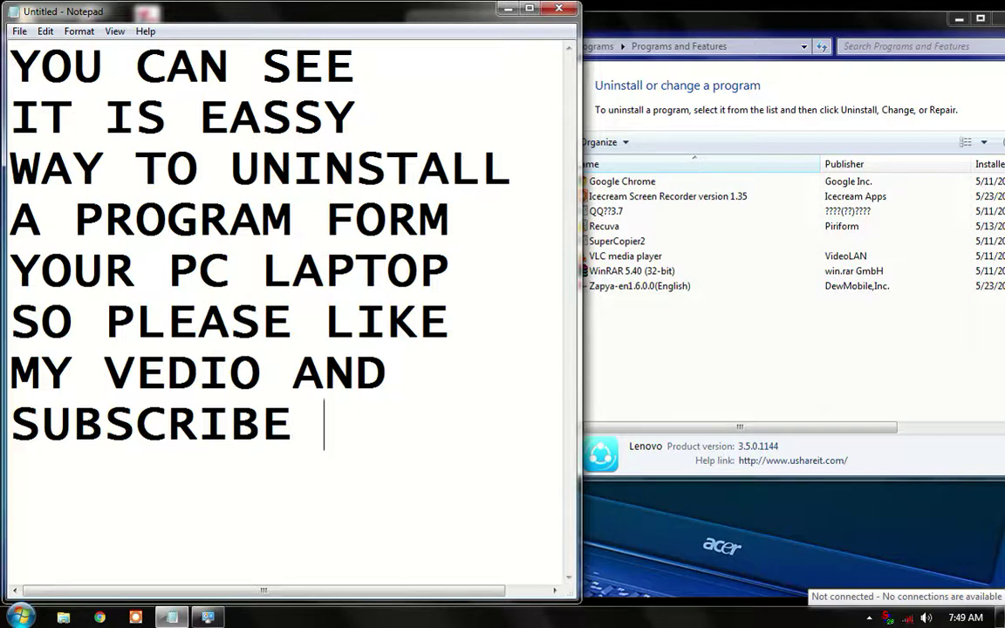
type("MY CH")
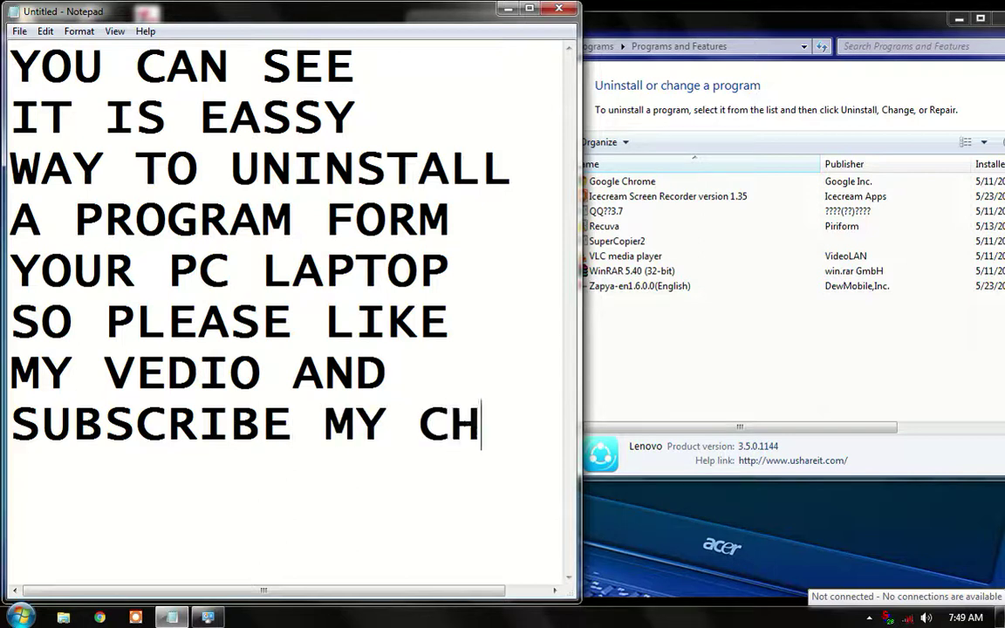
type("ANELL")
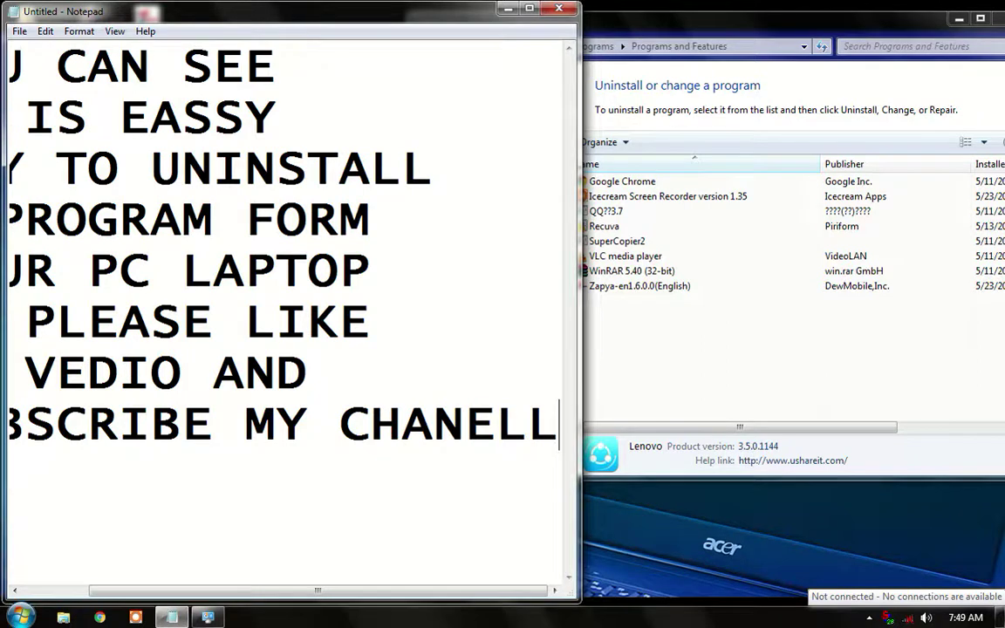
- Move the word "CHANELL" from the end of the eighth line onto its own line
key("ctrl+a")
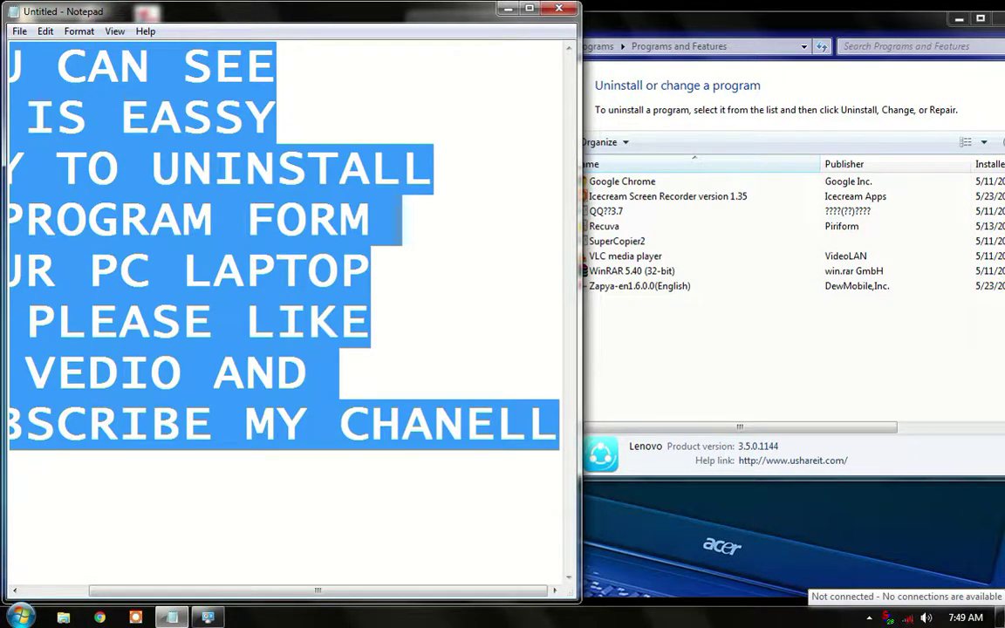
key("Right")
key("Left")
key("Left")
key("Left")
key("Left")
key("Left")
key("Left")
key("Left")
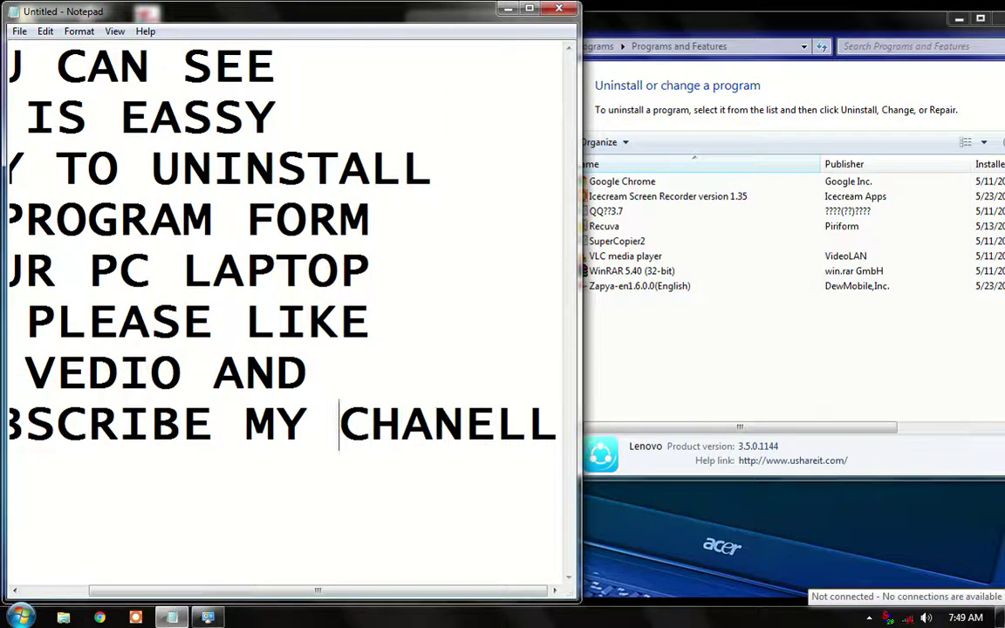
key("Return")
- Clear the whole note and write "THANKS" as its only text
key("ctrl+a")
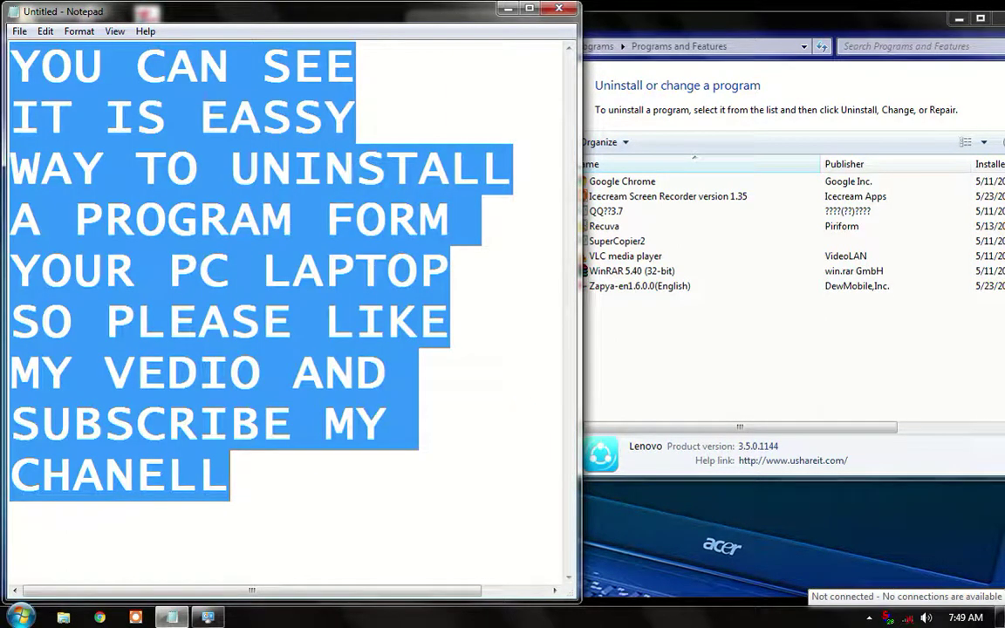
key("BackSpace")
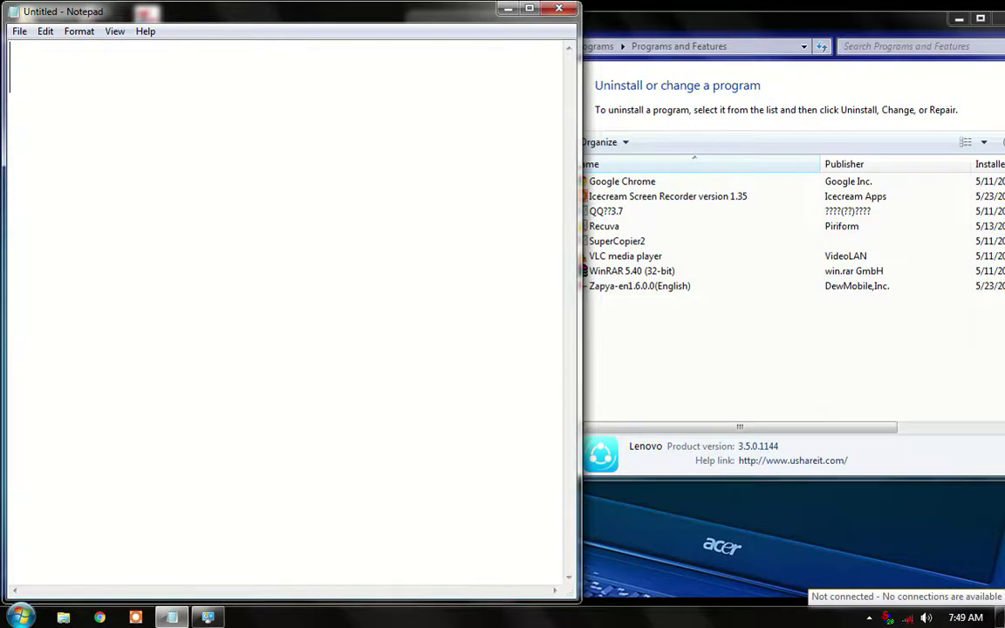
type("THANK")
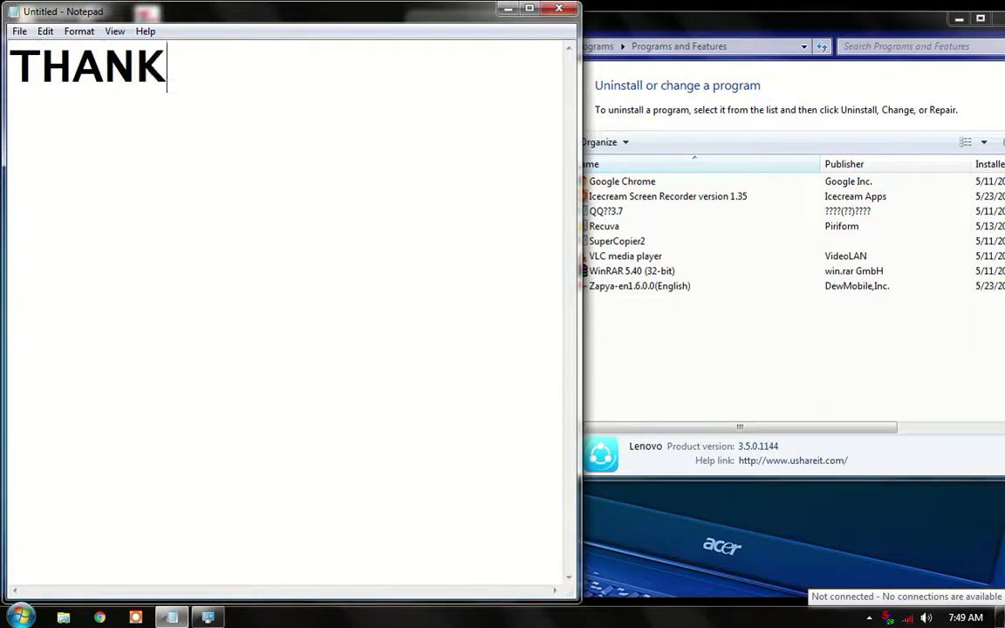
type("S")
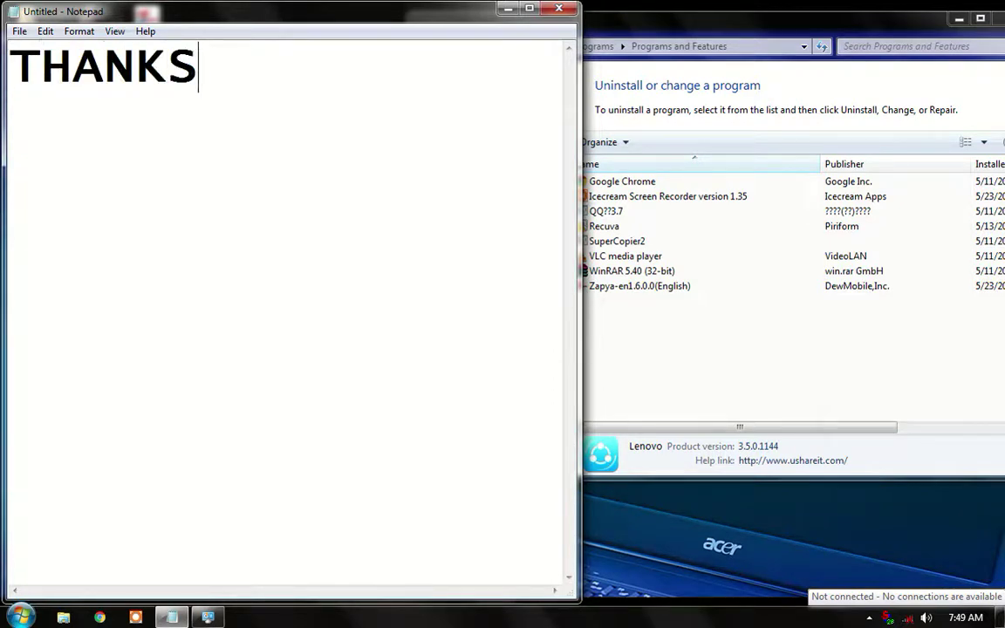
- Copy "THANKS" and paste it repeatedly to make three lines with the word twice on each
key("ctrl+a")
key("ctrl+c")
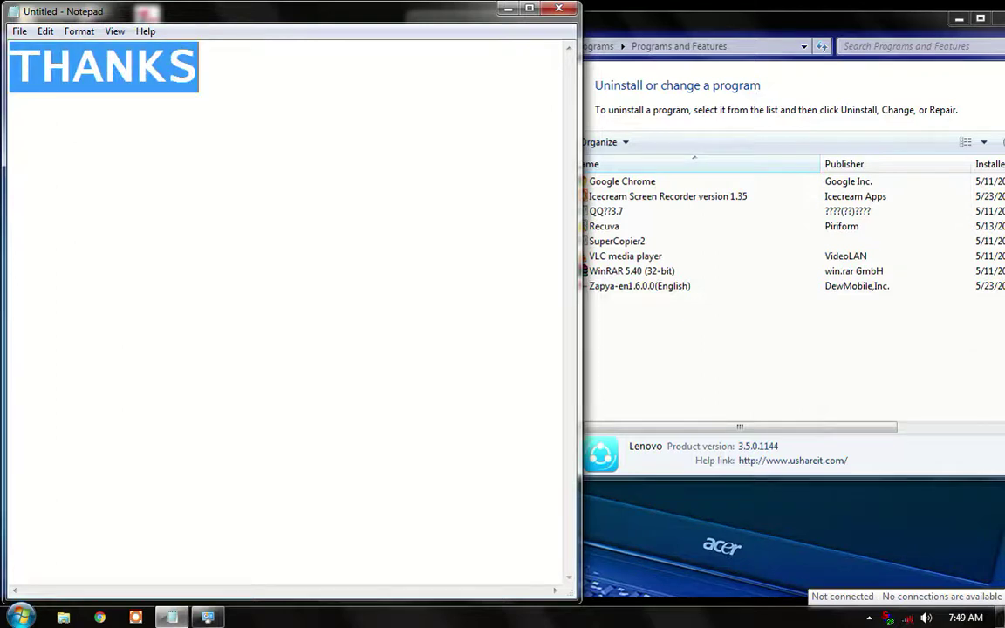
left_click(207, 65)
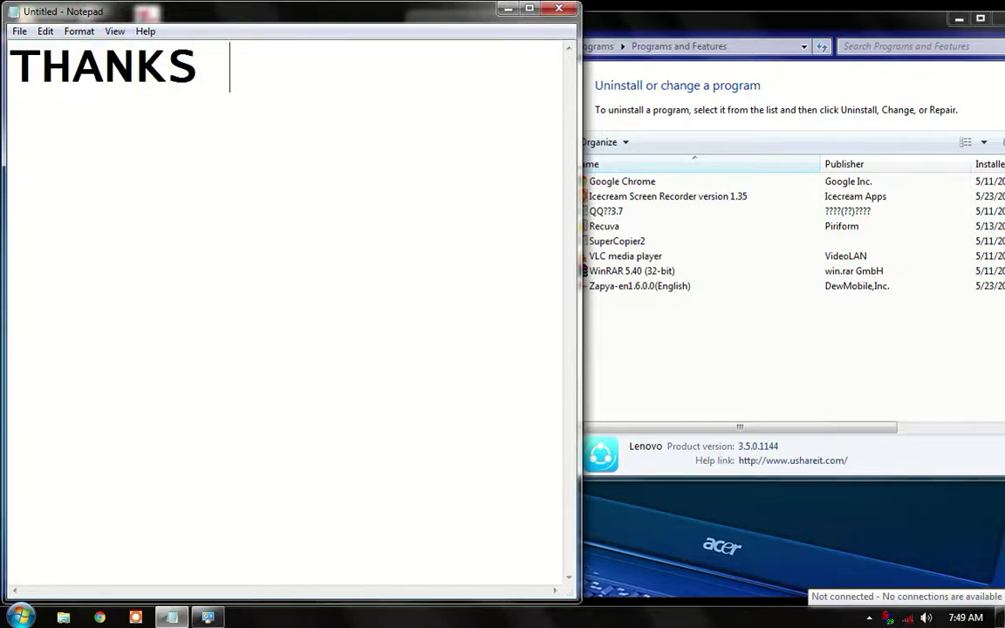
key("ctrl+v")
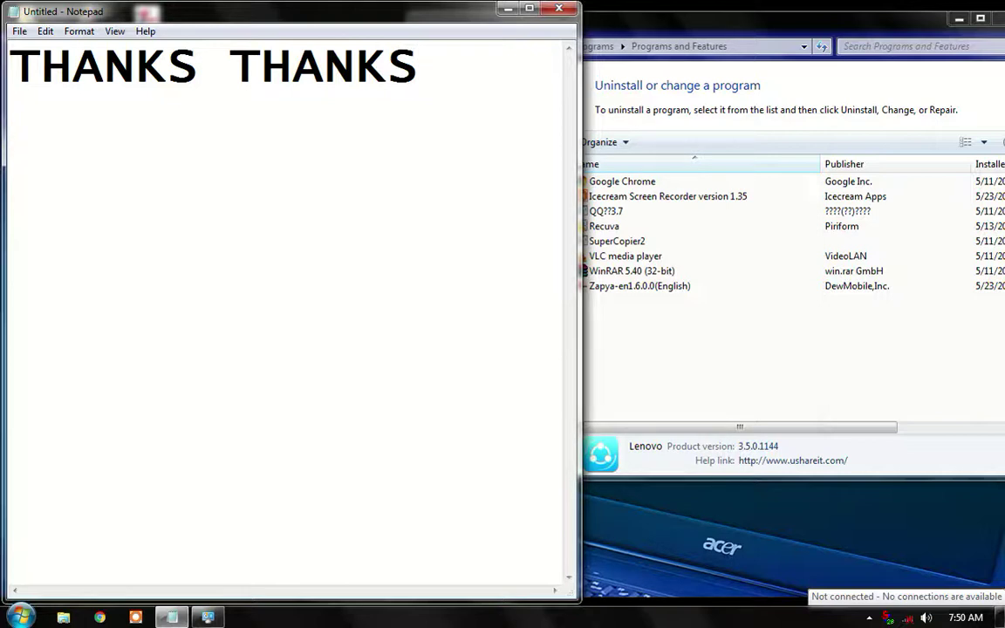
key("ctrl+v")
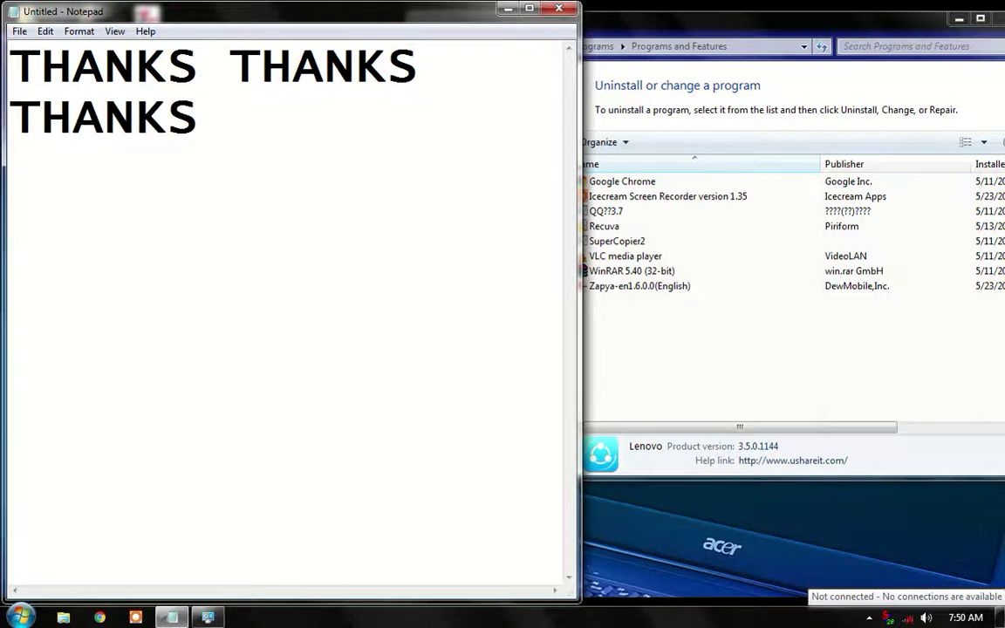
key("ctrl+v")
key("Return")
key("ctrl+v")
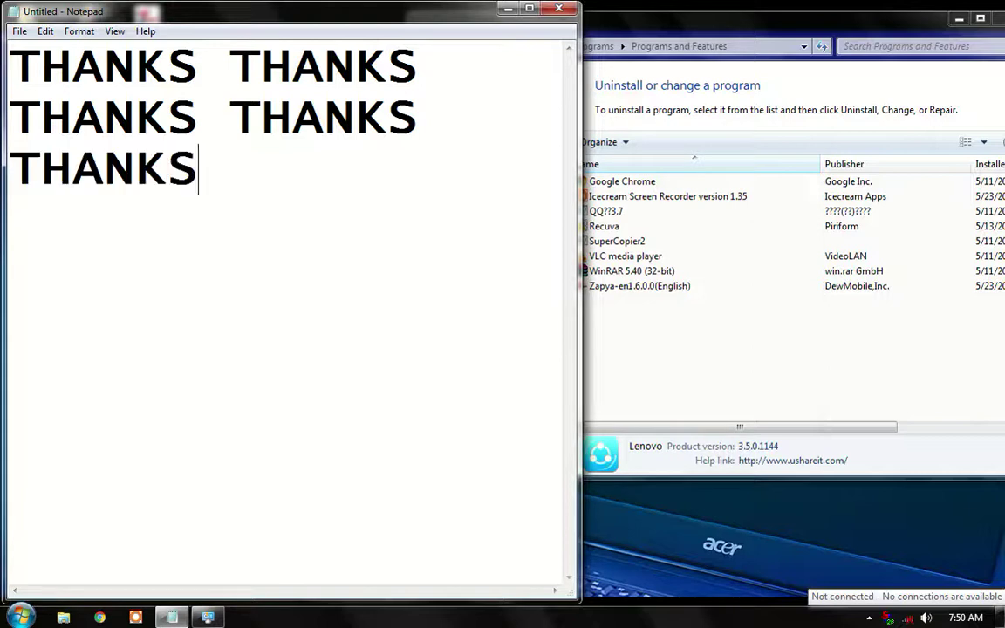
key("ctrl+v")
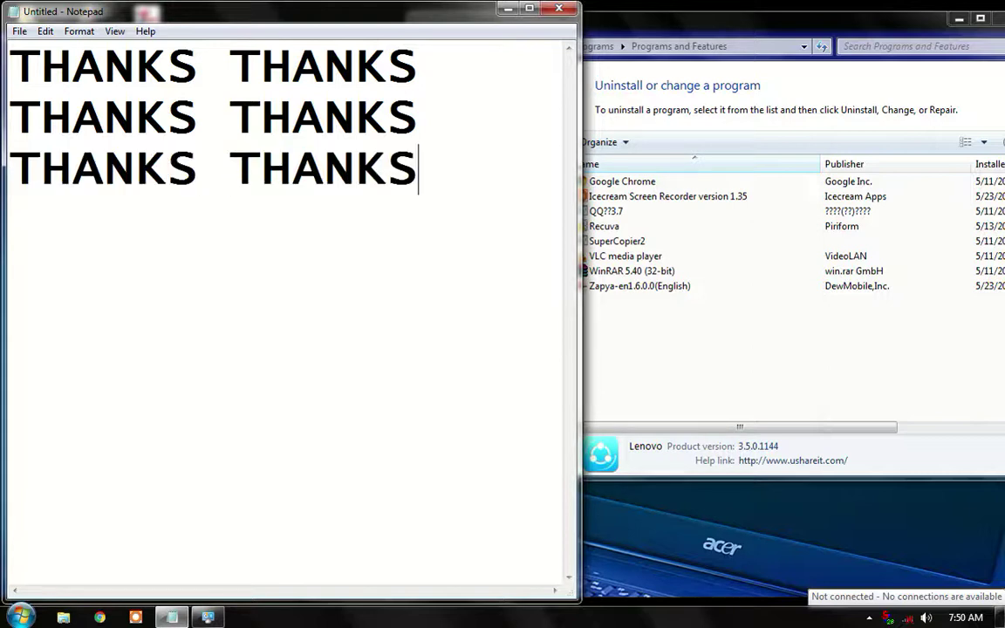
- Replace all the "THANKS" lines in the note with the single line "have a lucky day" and select the whole text
key("ctrl+a")
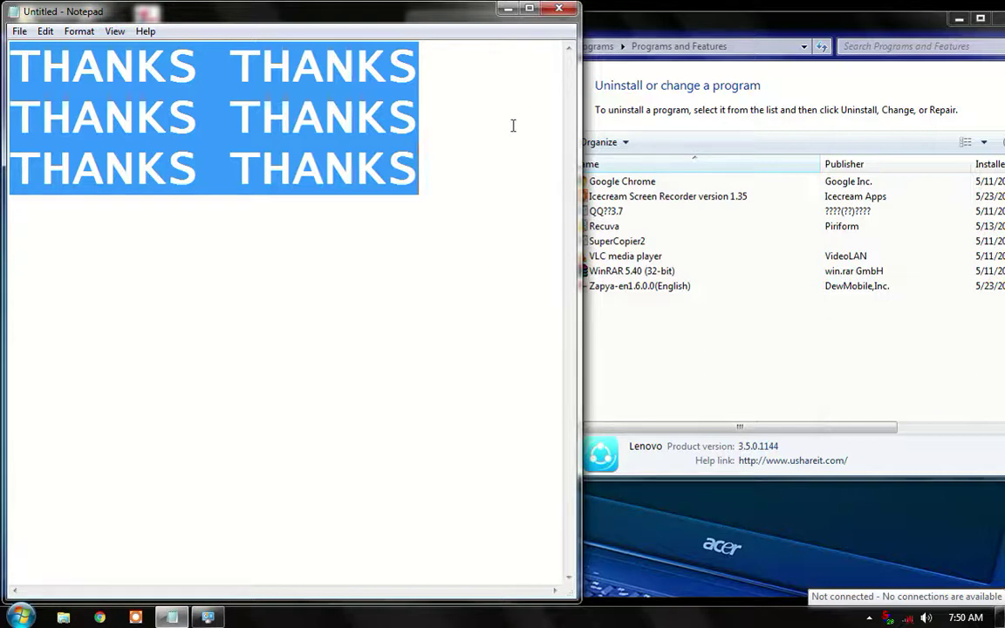
key("Delete")
type("ha")
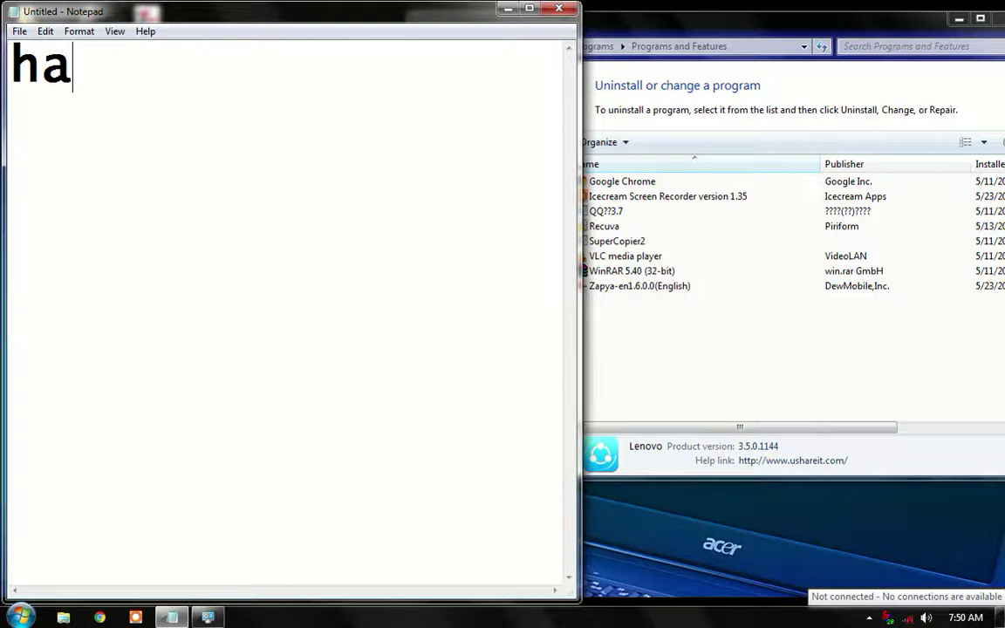
type("ve al")
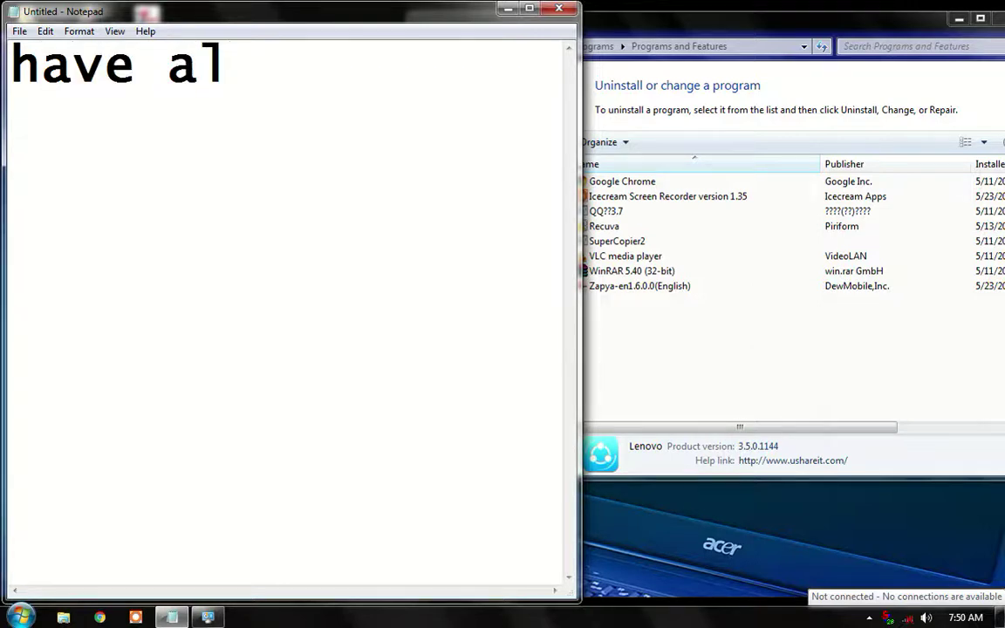
key("BackSpace")
type("lu")
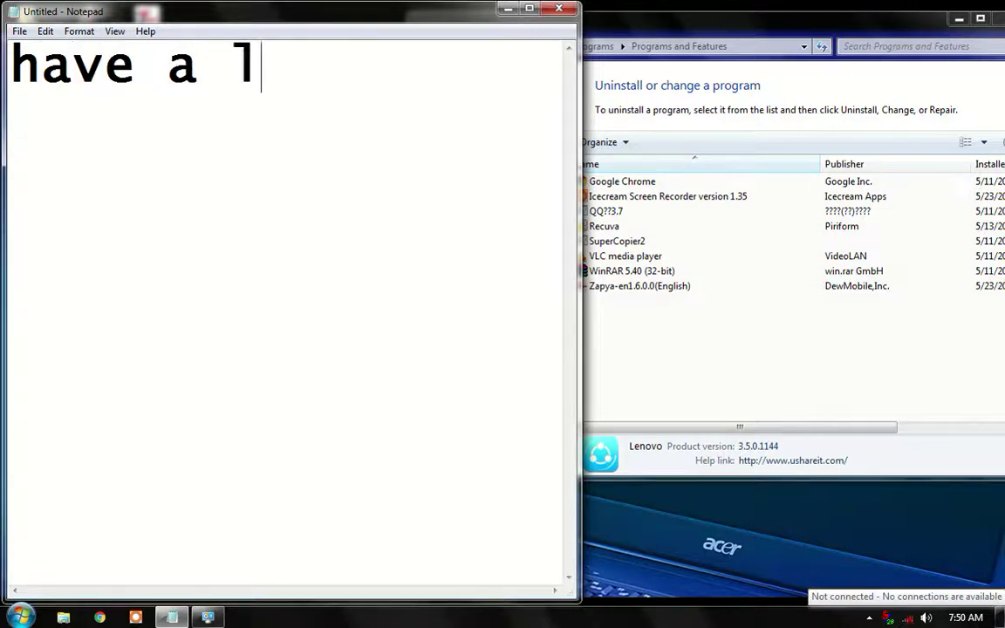
type("ck")
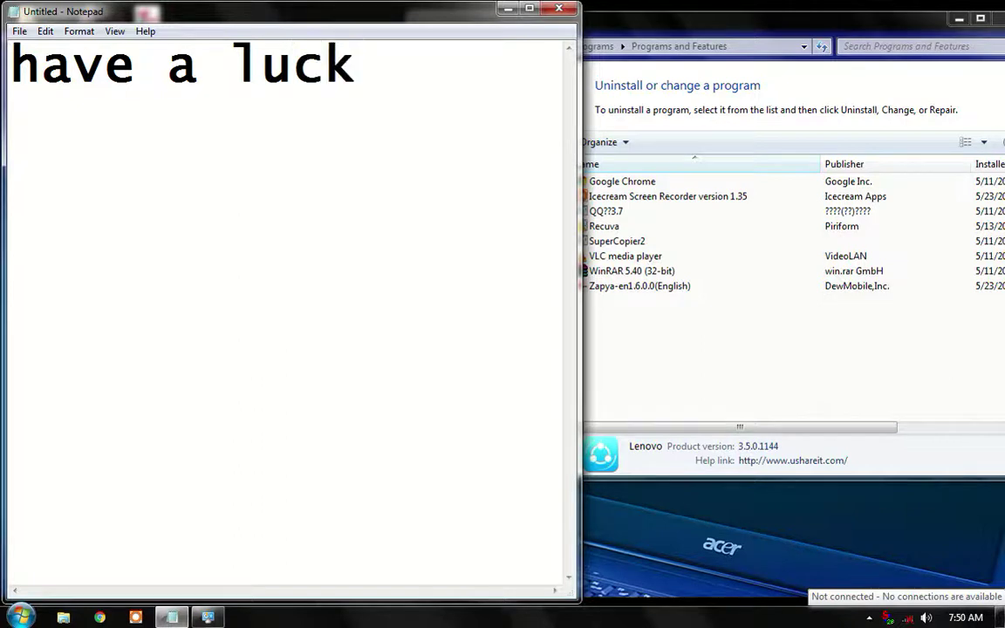
type("y da")
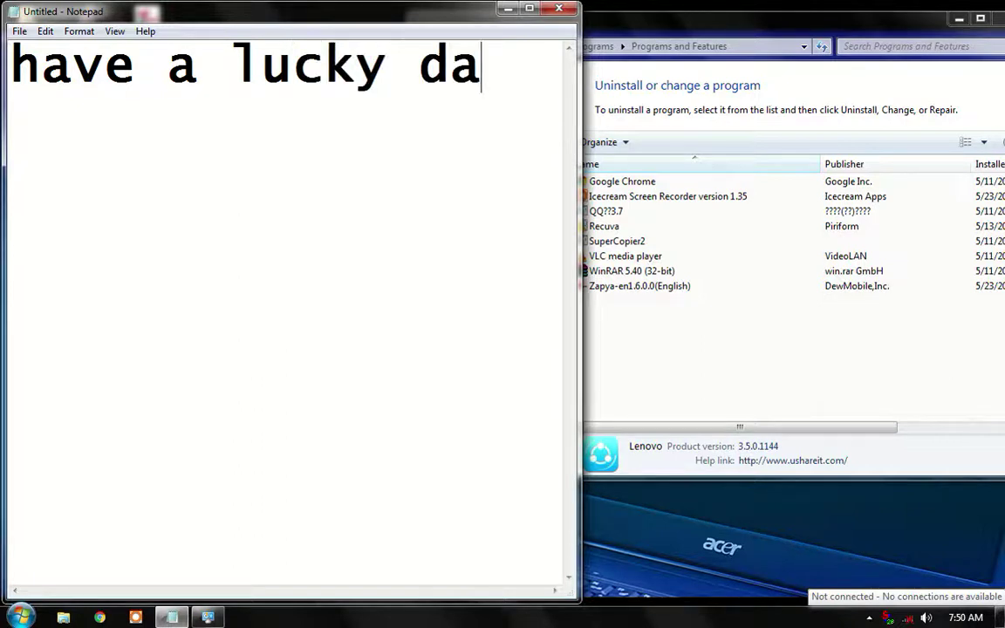
type("y")
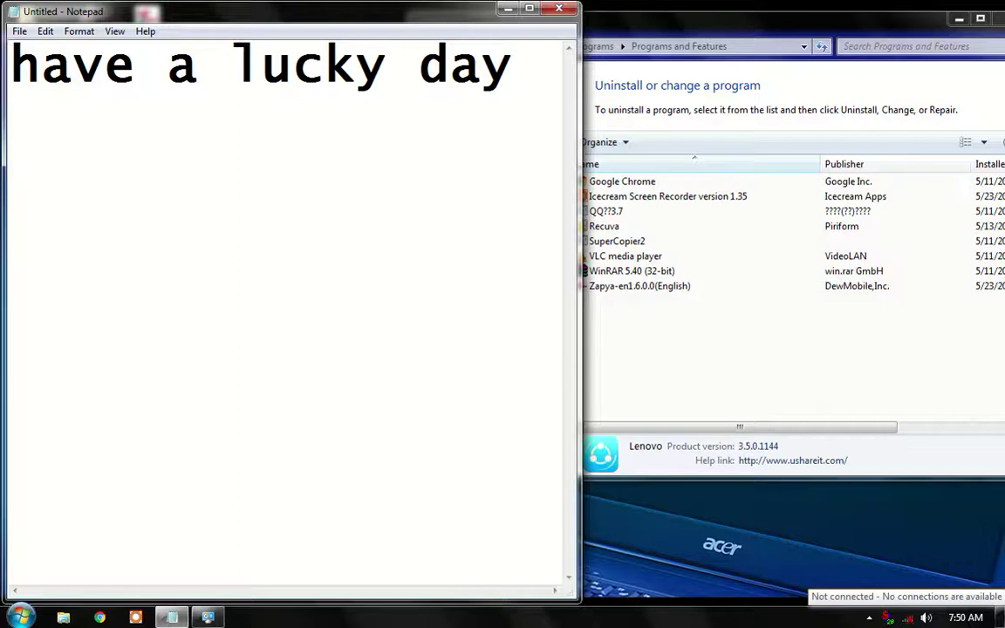
key("ctrl+a")
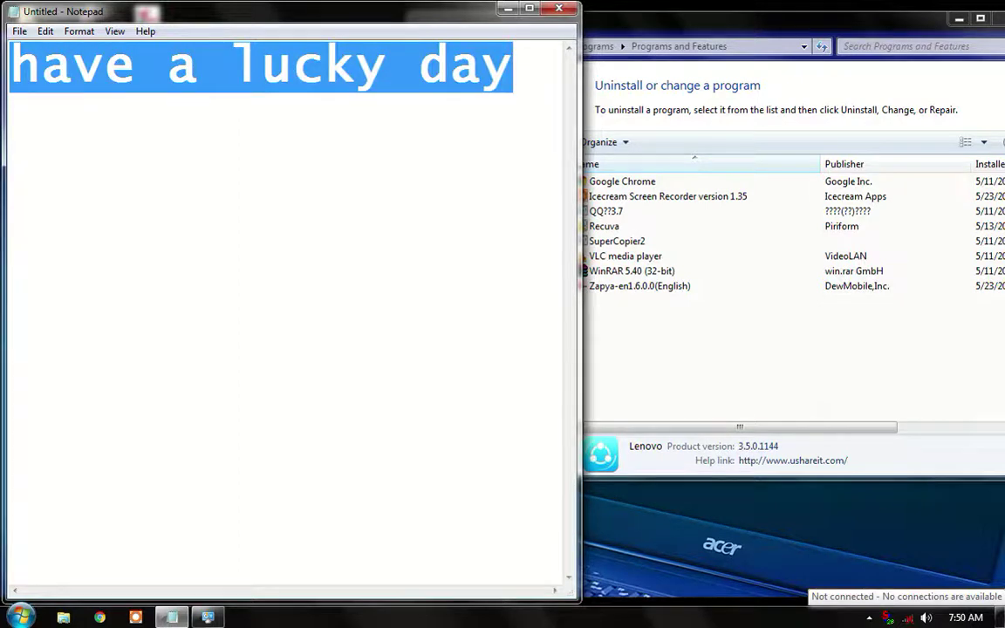